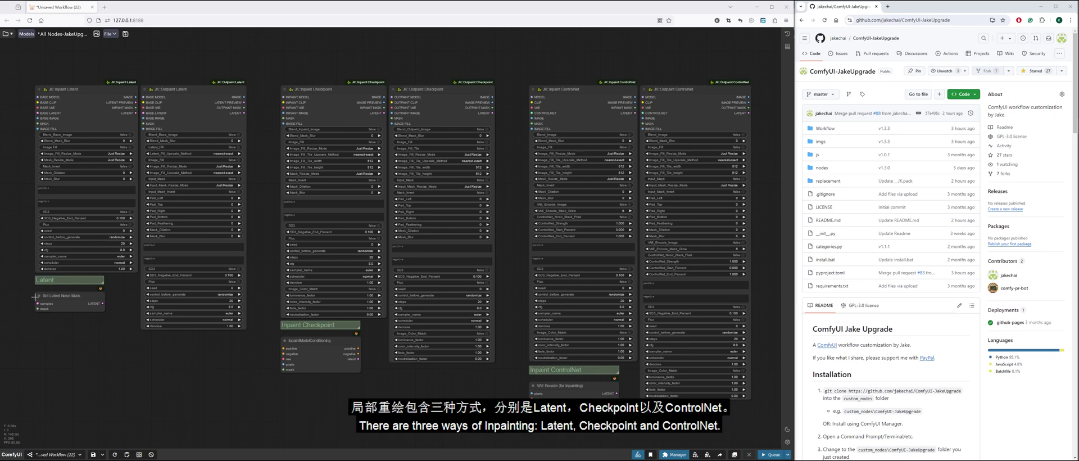
Examine the Latent, Checkpoint and ControlNet inpaint and outpaint group nodes, with the core nodes placed below them.
scroll(34, 331, up, 7)
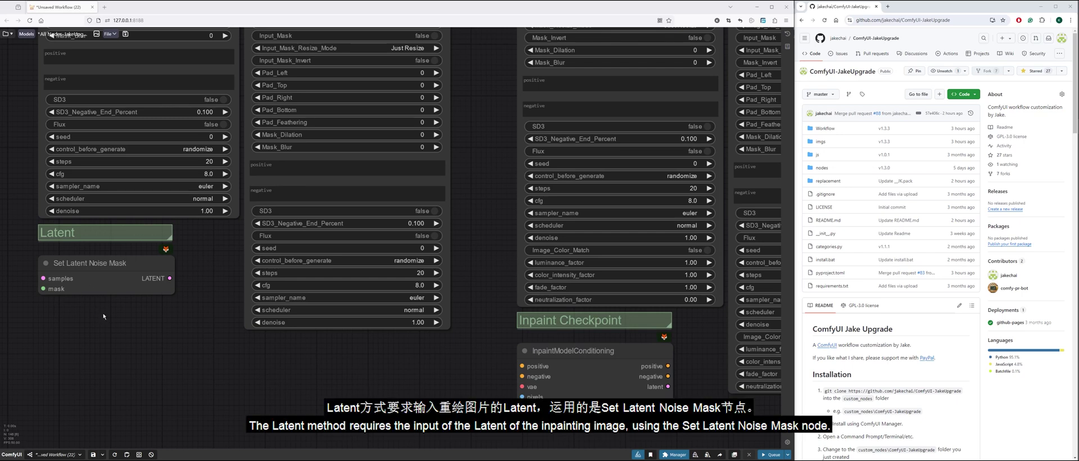
mouse_move(35, 236)
scroll(141, 347, down, 2)
scroll(140, 346, down, 2)
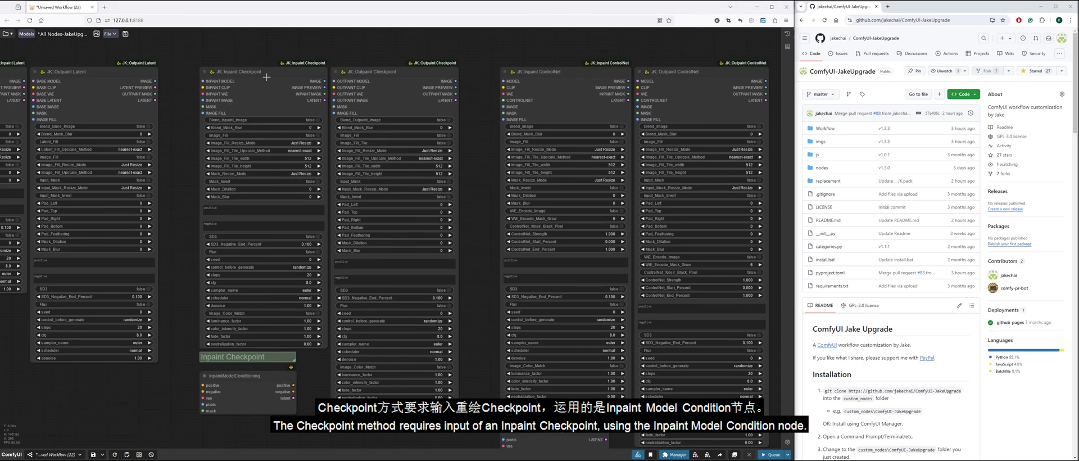
scroll(174, 402, up, 4)
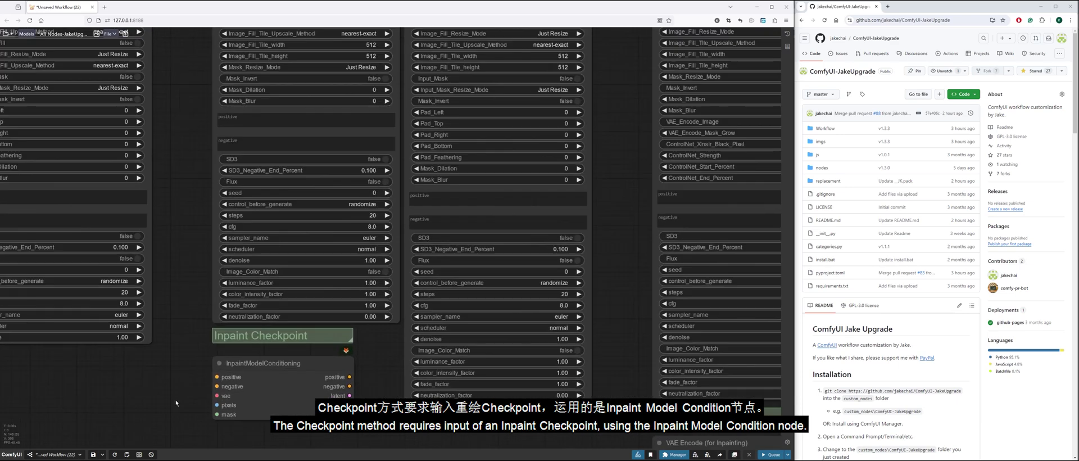
drag(174, 395, 171, 357)
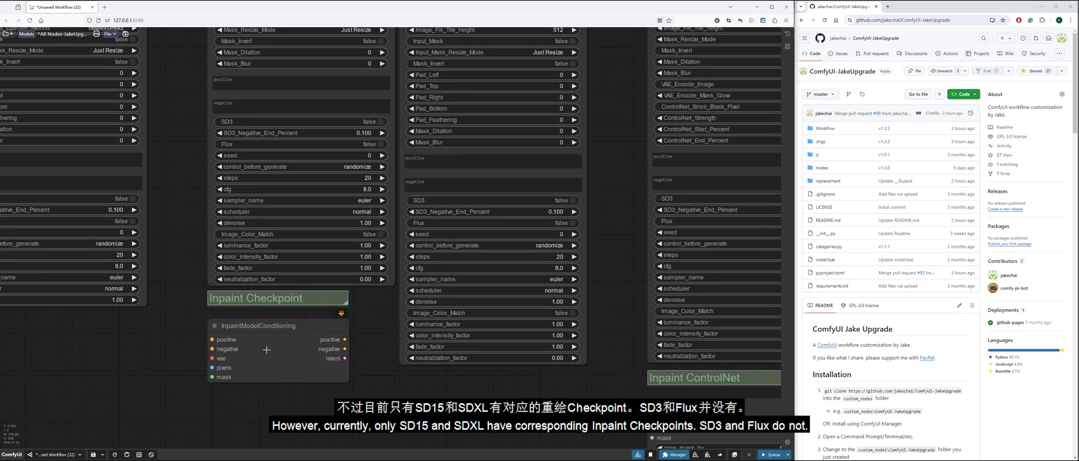
mouse_move(217, 307)
scroll(380, 314, down, 1)
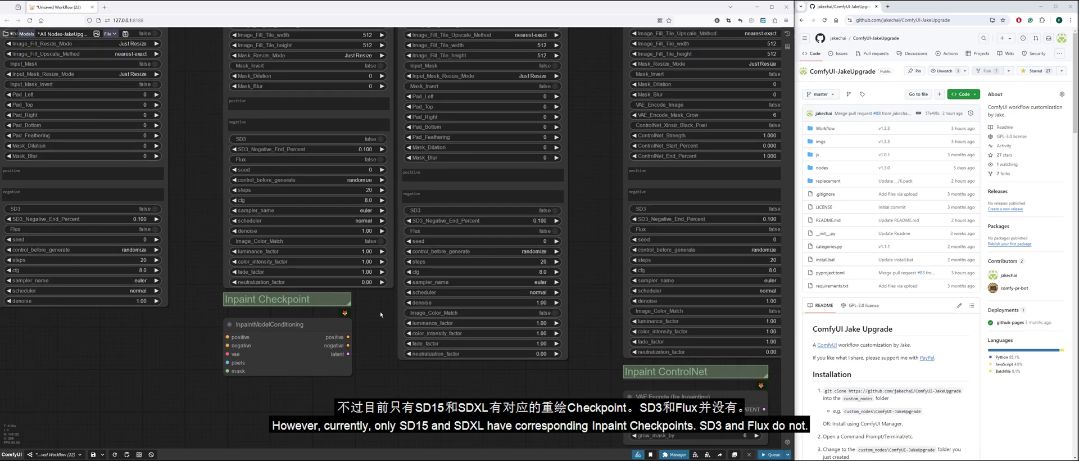
scroll(381, 315, down, 1)
drag(381, 315, 149, 297)
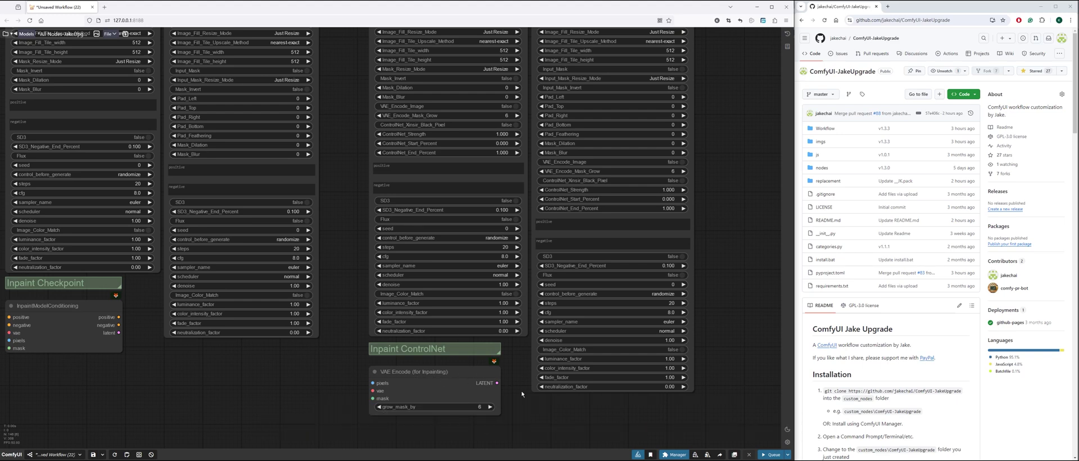
scroll(519, 360, down, 5)
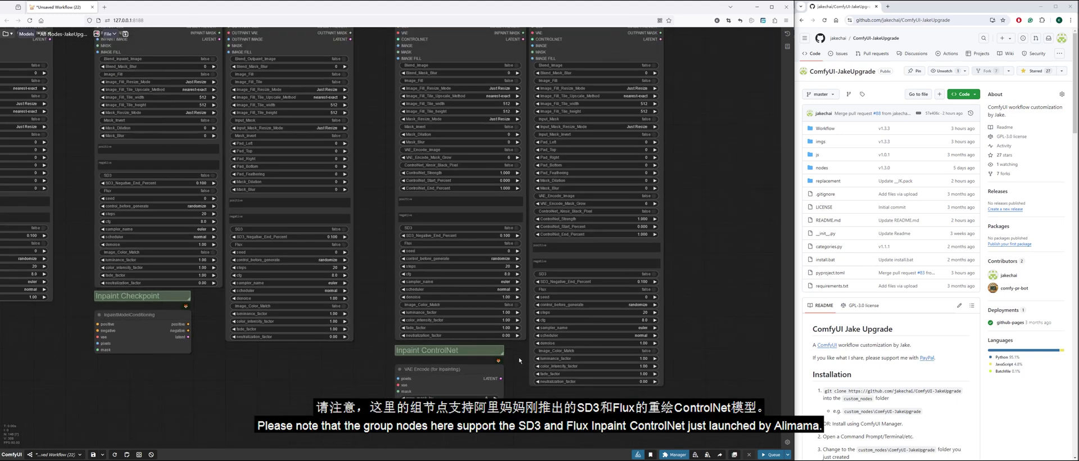
drag(402, 256, 489, 258)
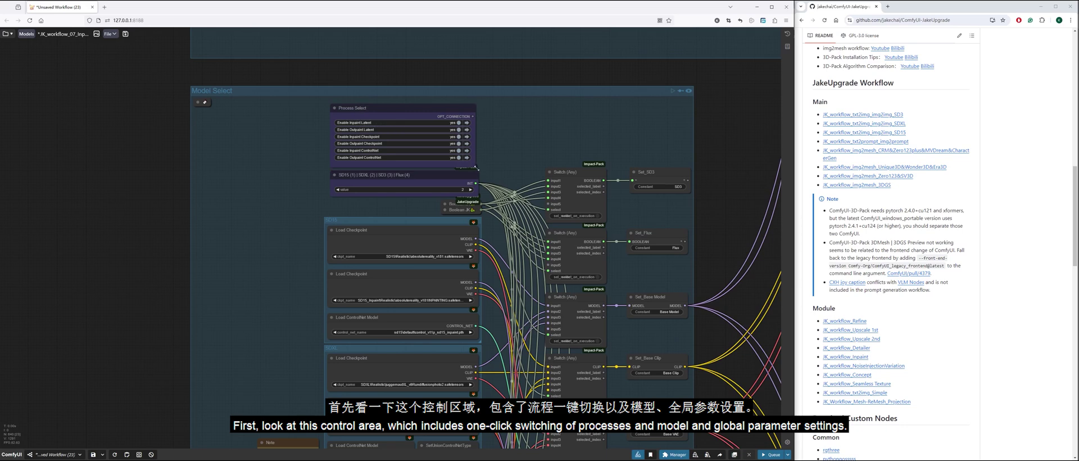
Review the Model Select area: process switches, model type selector, and the SD15, SDXL, SD3 and Flux model loaders.
scroll(490, 161, up, 4)
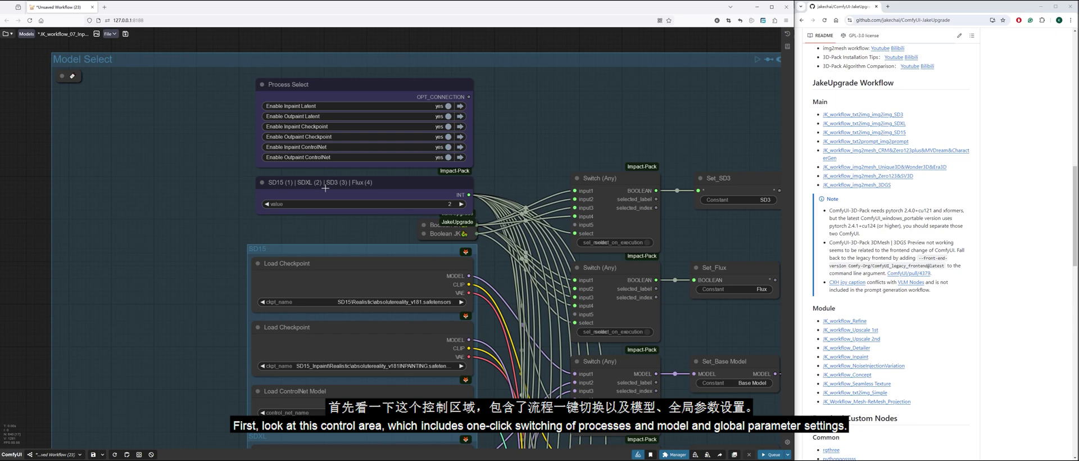
scroll(185, 246, down, 3)
drag(177, 274, 187, 193)
scroll(188, 190, up, 1)
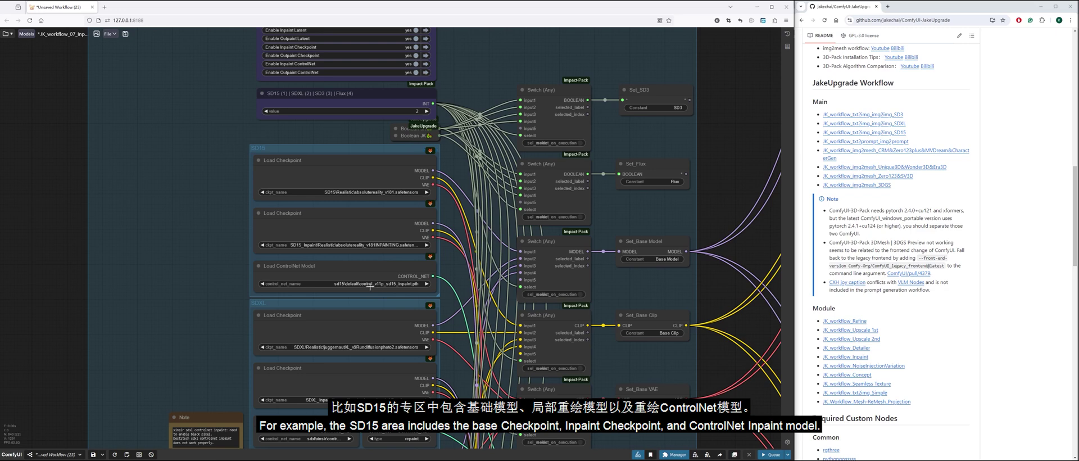
drag(192, 312, 183, 191)
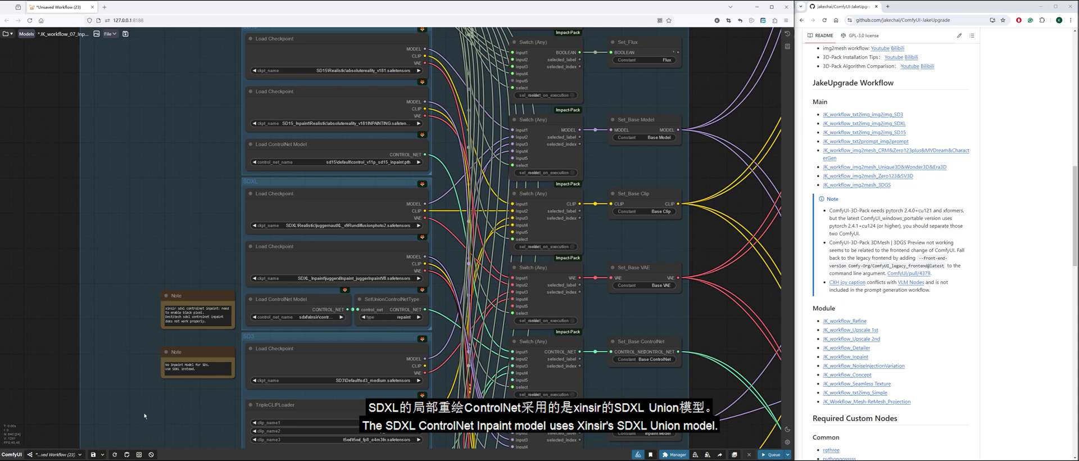
drag(144, 416, 127, 271)
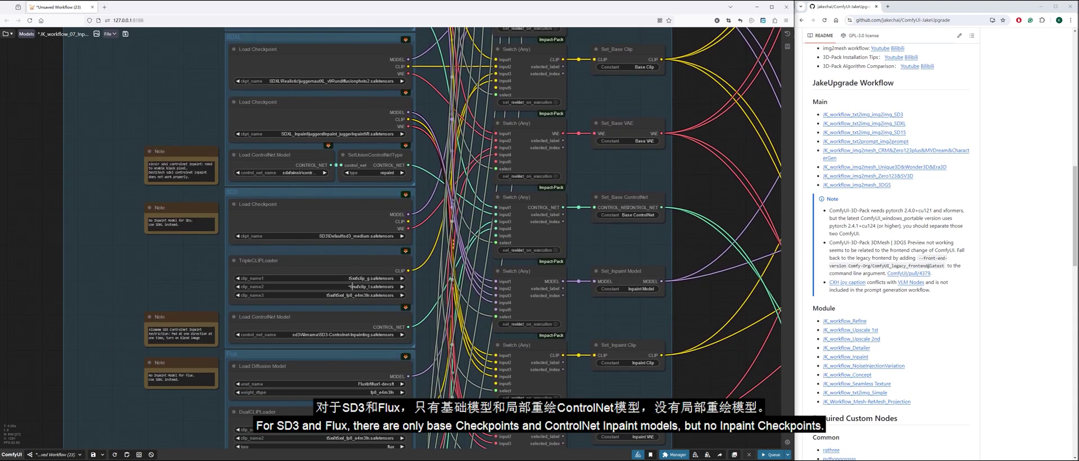
scroll(315, 287, down, 2)
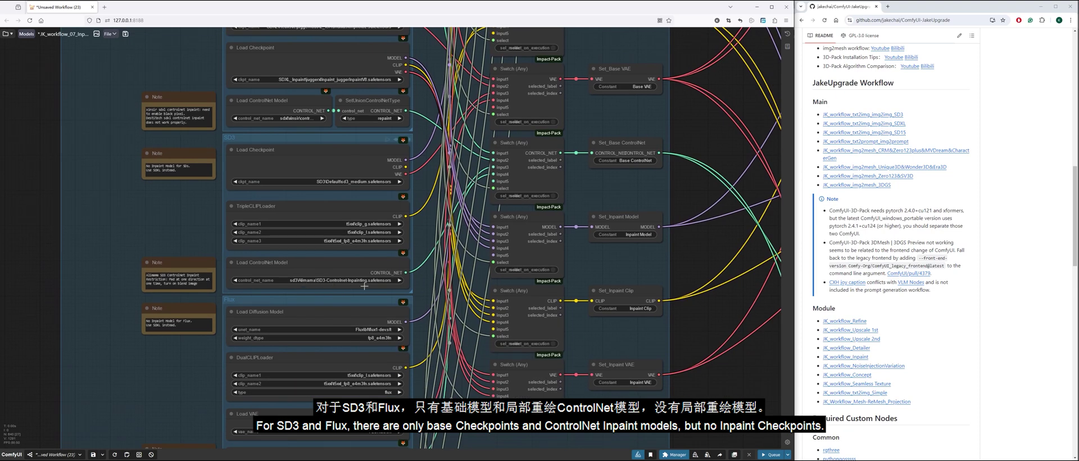
scroll(351, 277, down, 3)
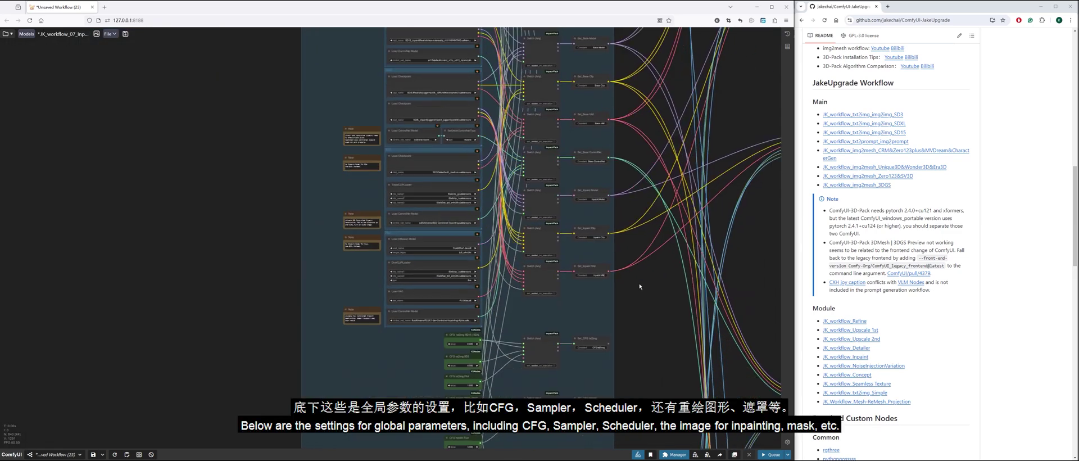
Review the global parameter nodes for CFG, sampler, scheduler, empty latent, inpaint image and mask.
scroll(362, 381, down, 6)
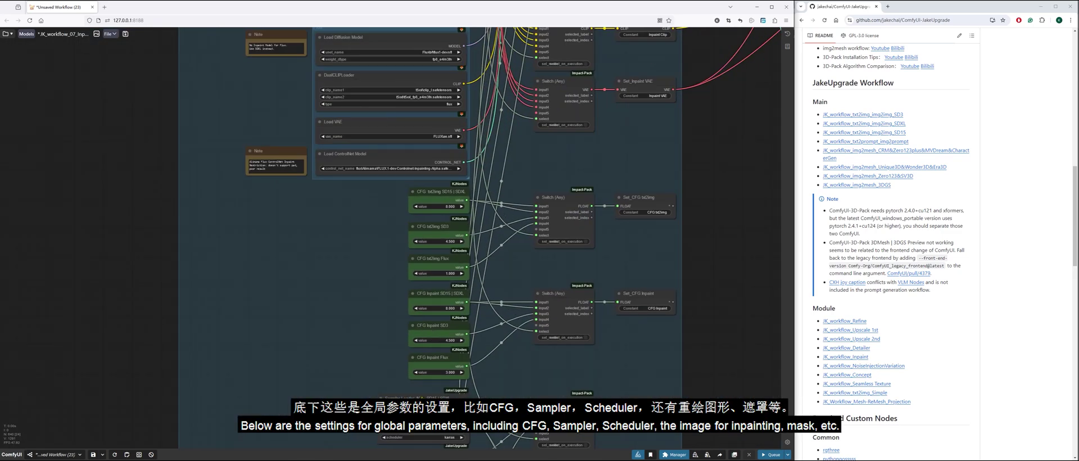
scroll(354, 228, down, 6)
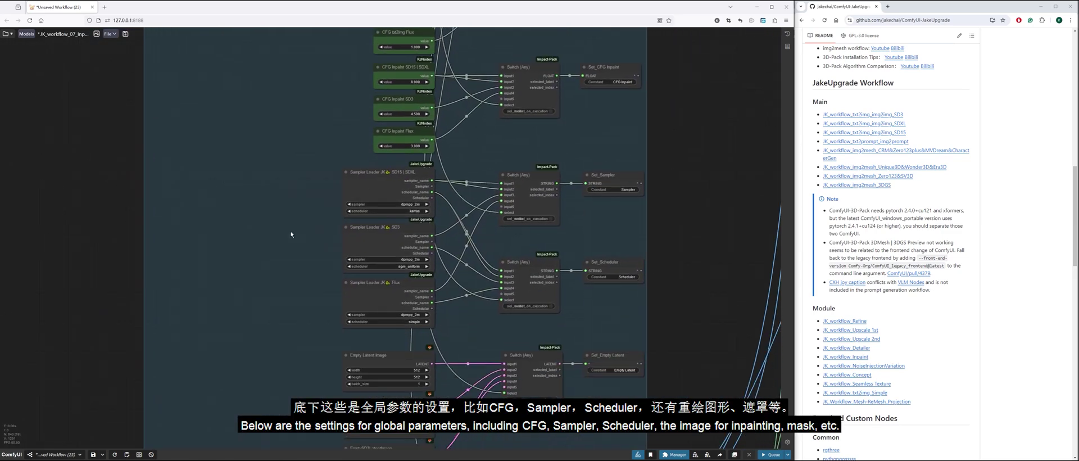
scroll(291, 234, down, 4)
scroll(493, 312, down, 4)
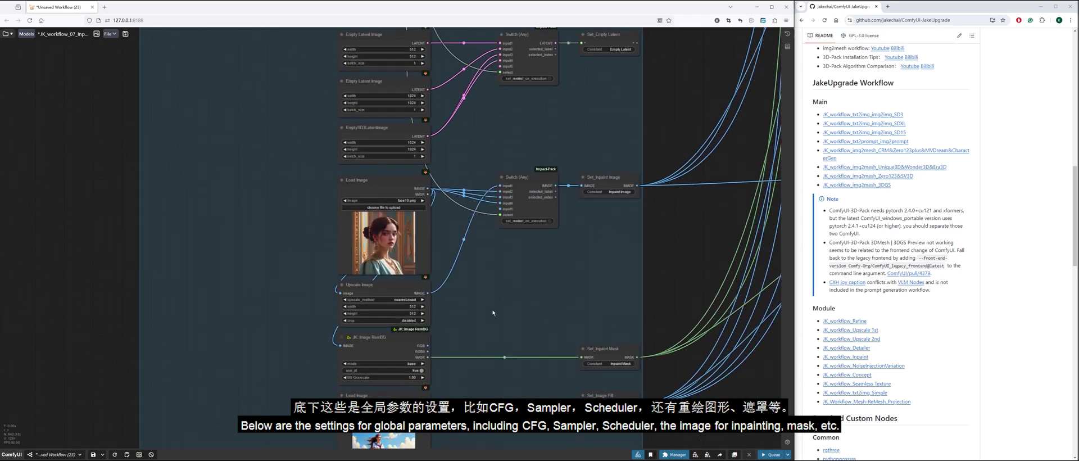
scroll(493, 313, down, 2)
scroll(427, 393, up, 4)
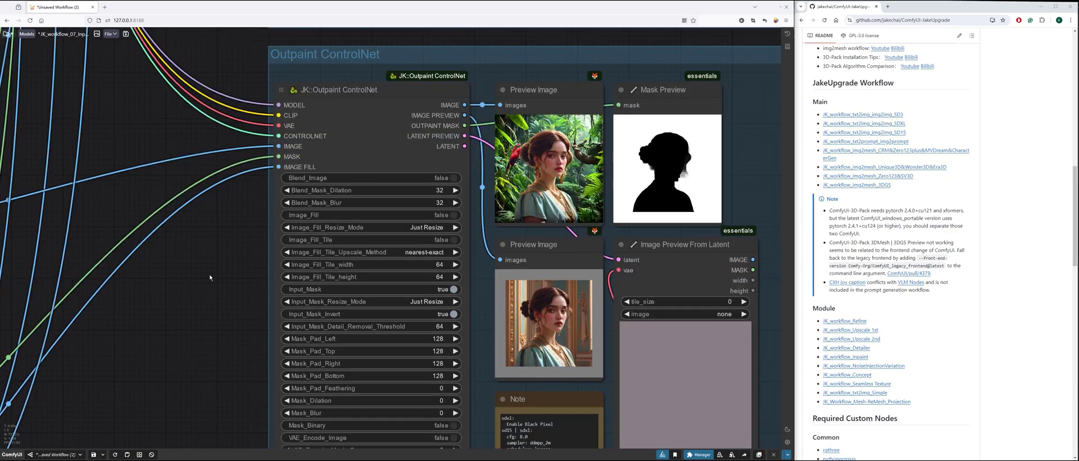
Examine the mask, padding and ControlNet settings of the Outpaint ControlNet group node.
drag(209, 274, 212, 240)
scroll(209, 260, down, 1)
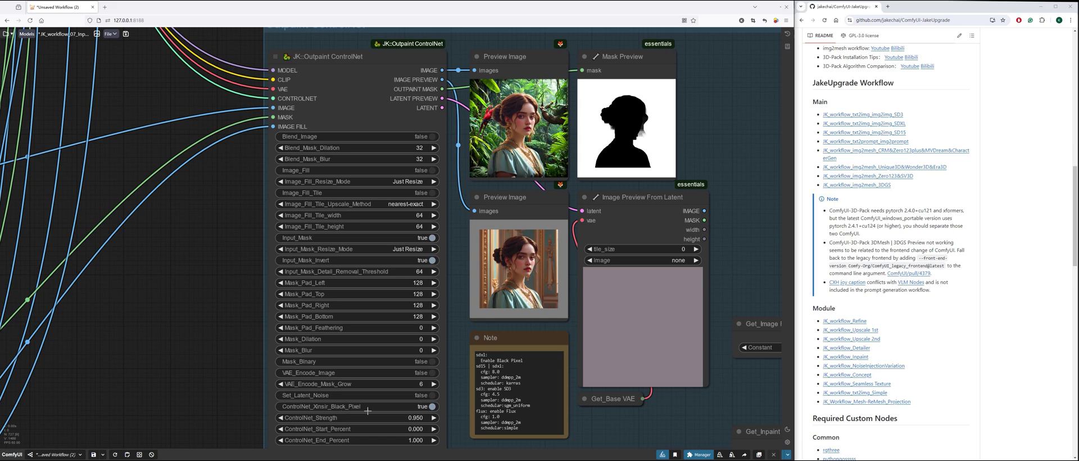
scroll(216, 420, down, 5)
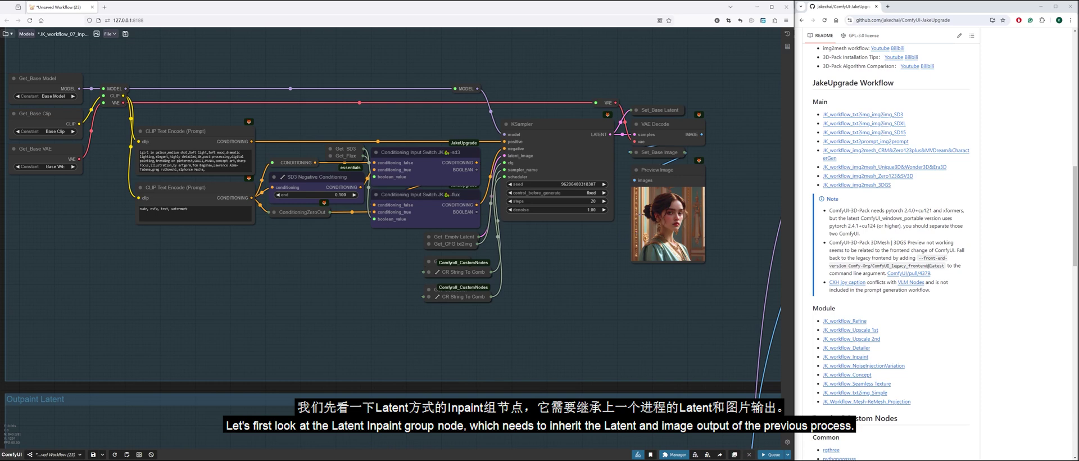
Examine the Inpaint Latent group node and its expanded node layout in the workflow.
scroll(657, 317, down, 5)
drag(676, 311, 245, 313)
scroll(611, 304, up, 1)
drag(614, 290, 565, 298)
scroll(565, 298, up, 2)
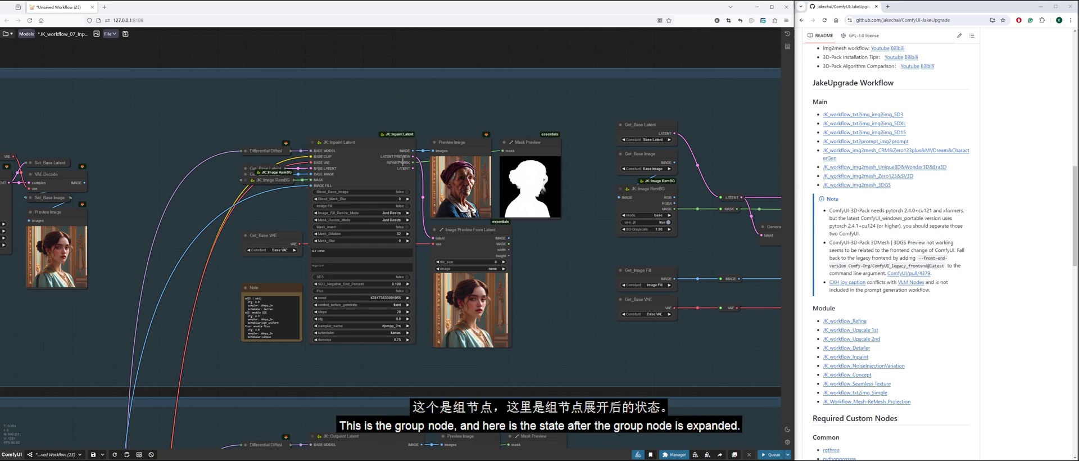
scroll(648, 334, down, 4)
drag(648, 333, 303, 306)
drag(569, 153, 501, 154)
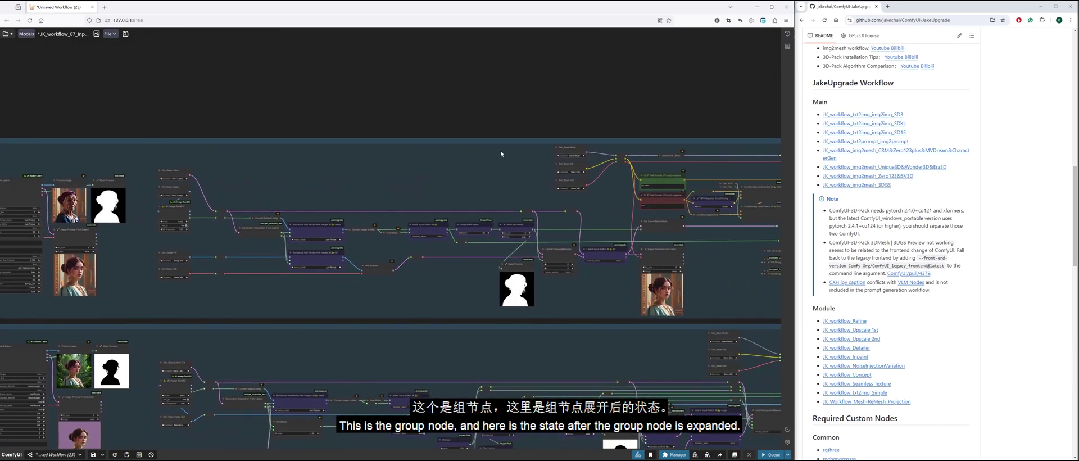
drag(734, 290, 603, 296)
drag(756, 282, 534, 314)
Enable Image Fill on the Inpaint Latent node, run the workflow and inspect the generated preview.
scroll(720, 275, up, 5)
scroll(664, 286, up, 5)
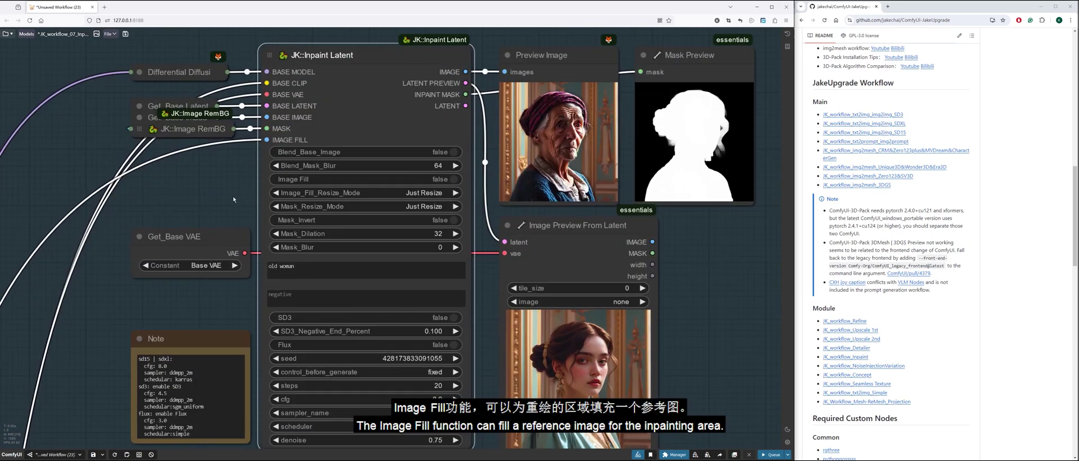
click(233, 199)
click(454, 179)
click(769, 455)
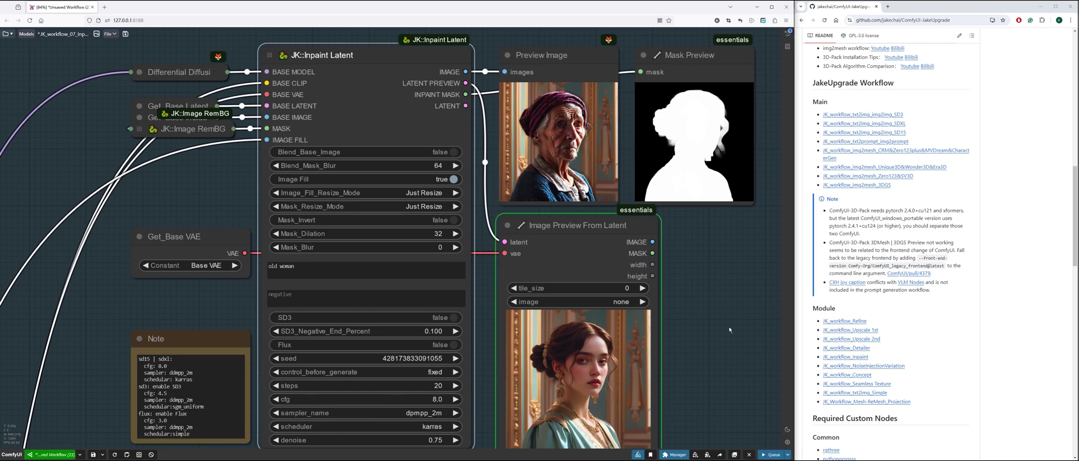
drag(714, 345, 702, 309)
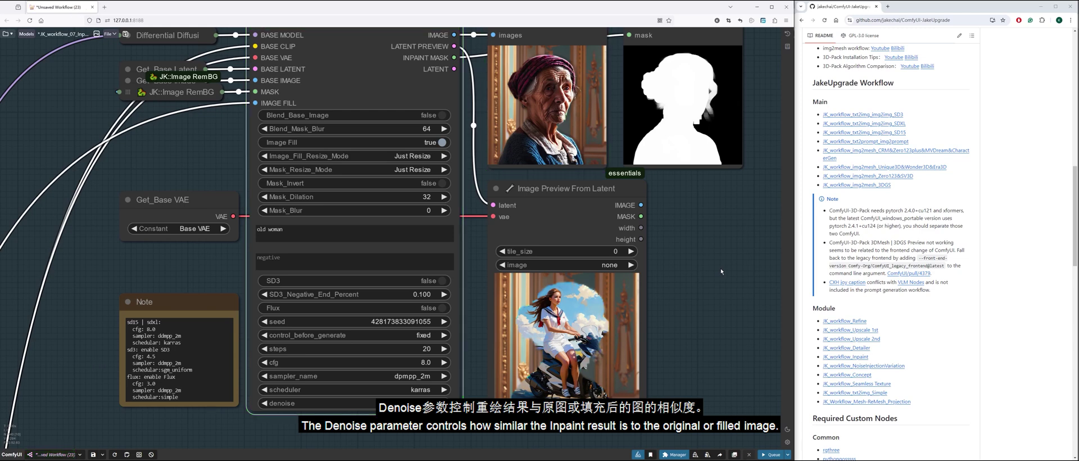
drag(710, 239, 701, 271)
scroll(504, 373, up, 4)
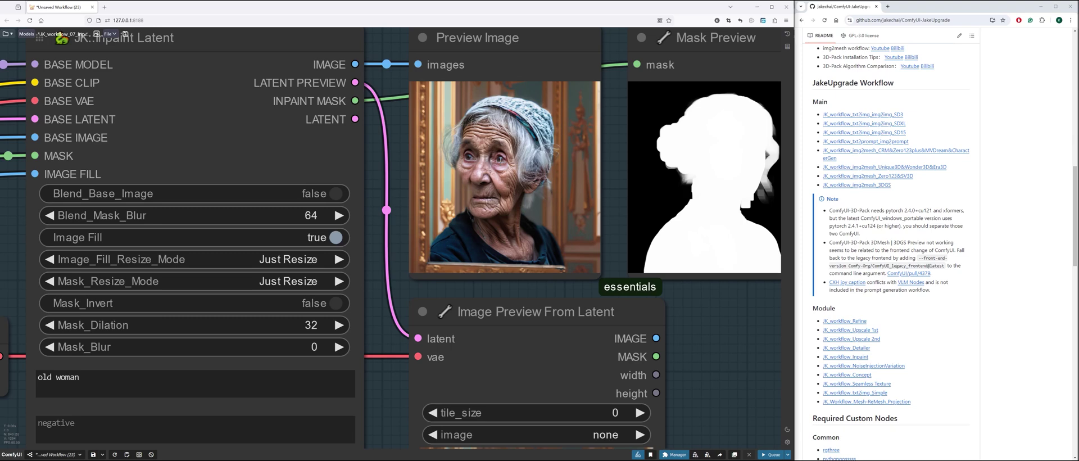
scroll(504, 373, down, 4)
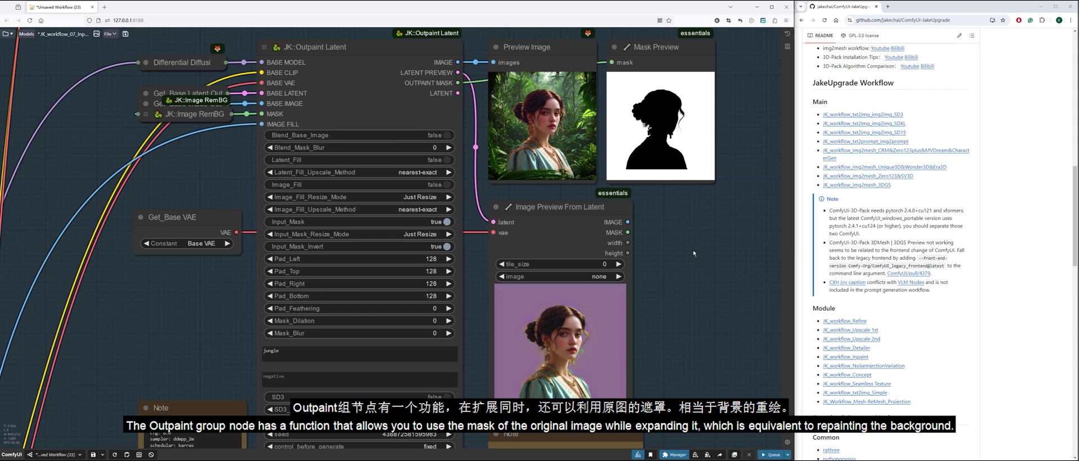
Check the Input_Mask options and padding settings of the Outpaint Latent group node.
scroll(693, 254, down, 2)
scroll(321, 323, down, 1)
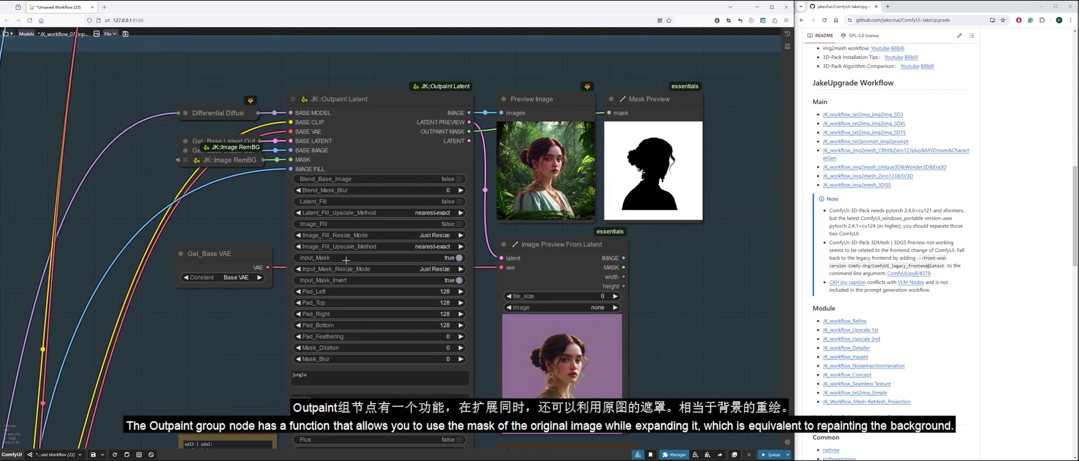
click(433, 256)
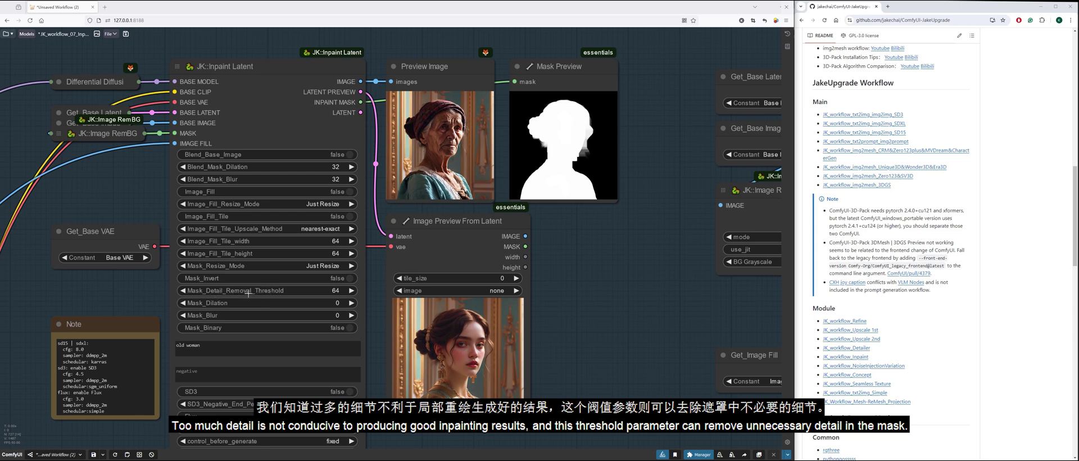
Set Mask_Detail_Removal_Threshold to 0 on the Inpaint Latent node and run the workflow.
click(333, 289)
text(0)
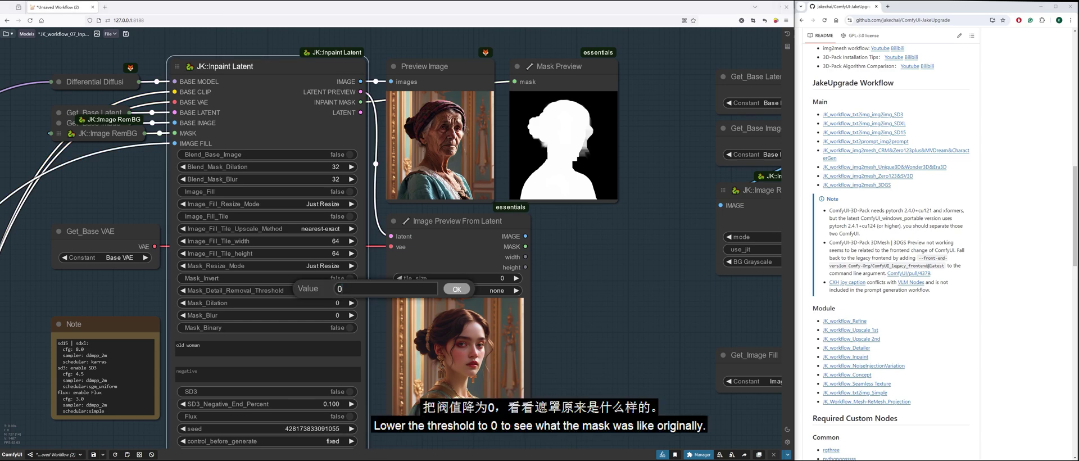
key(Return)
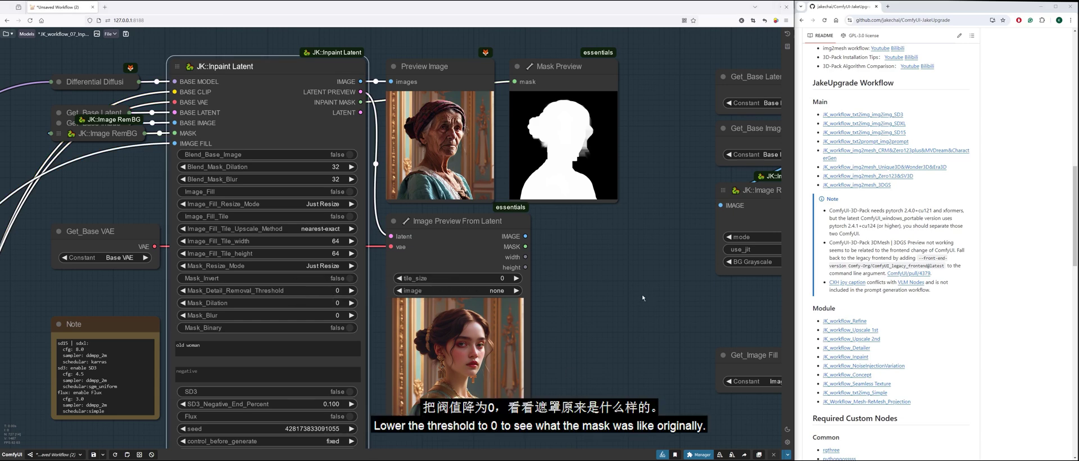
key(ctrl+Return)
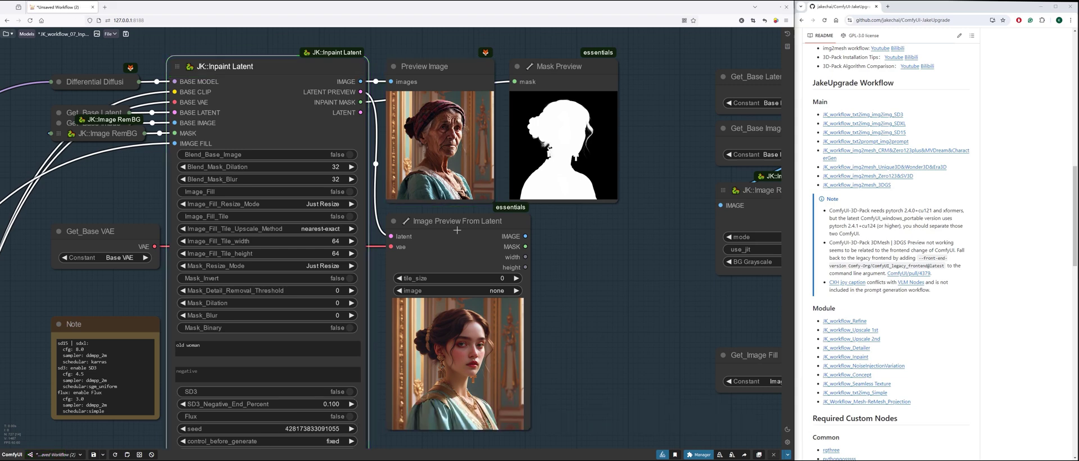
Inspect the mask edges, set Mask_Detail_Removal_Threshold to 64 on the Inpaint Latent node and run the workflow again.
scroll(413, 172, up, 5)
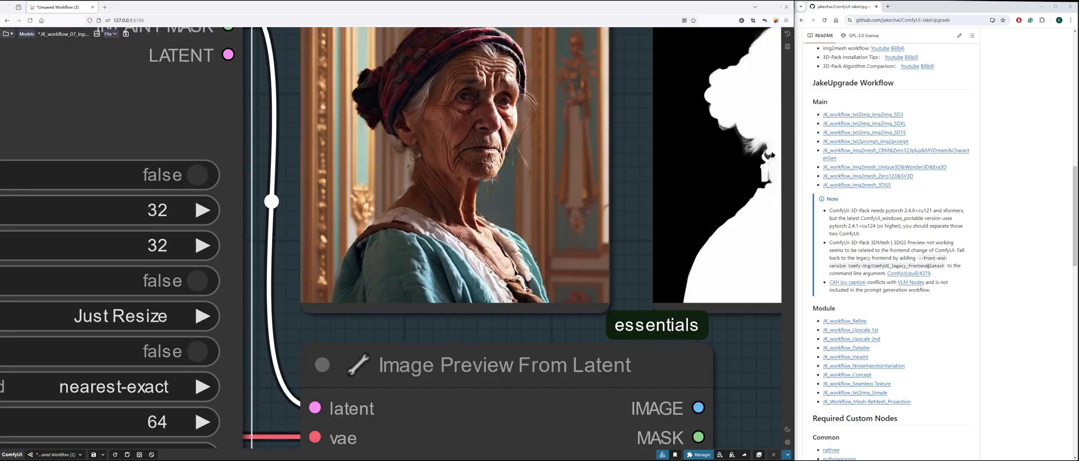
scroll(474, 185, down, 5)
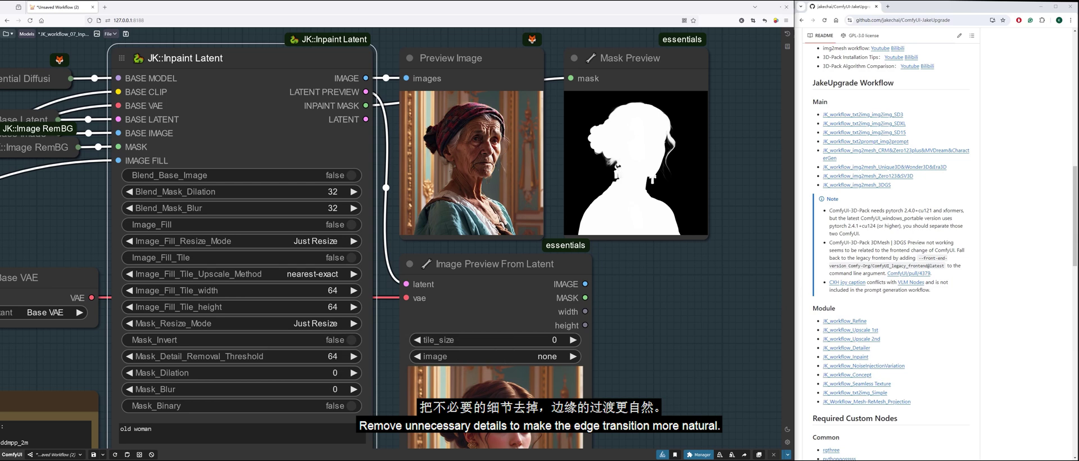
key(ctrl+Return)
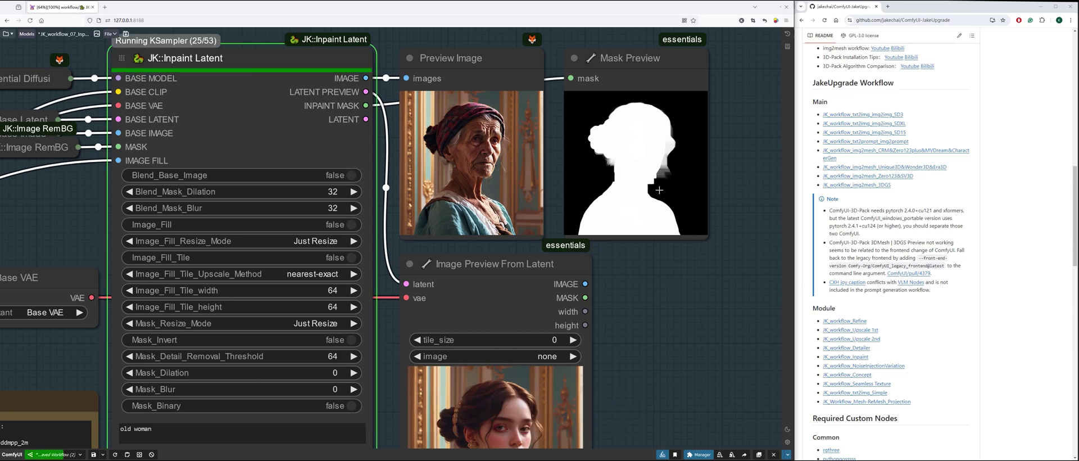
Enable Mask_Binary on the Inpaint Latent node, run the workflow and inspect the edges of the mask and generated image.
scroll(510, 170, up, 3)
scroll(510, 169, up, 4)
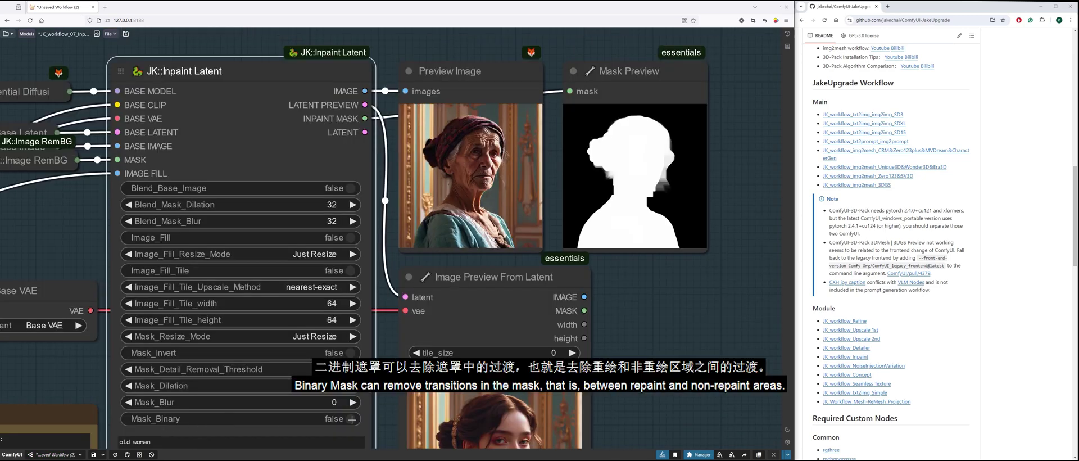
scroll(708, 162, up, 4)
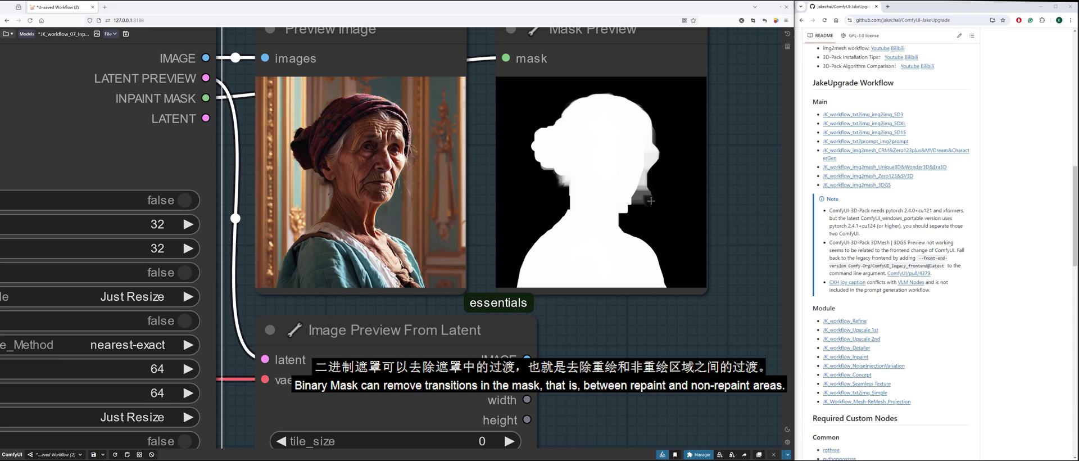
key(ctrl+Return)
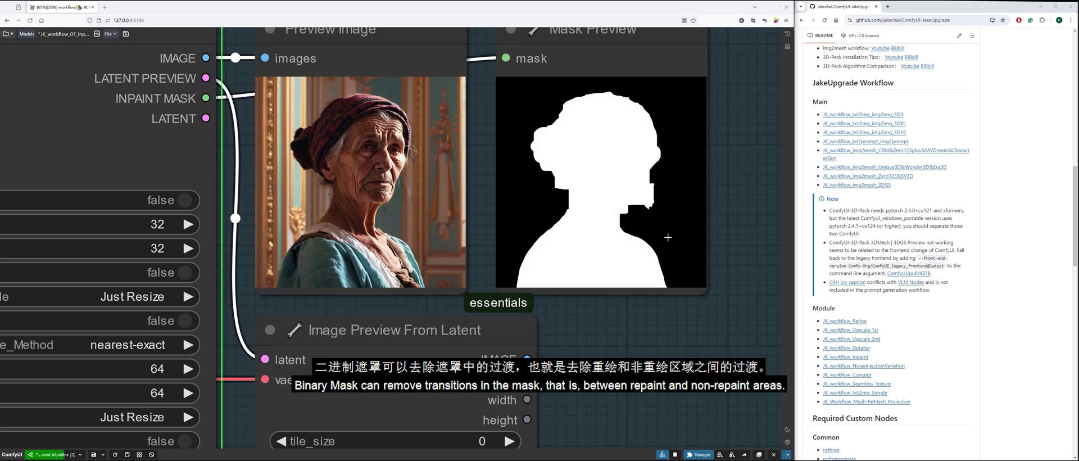
scroll(740, 225, down, 2)
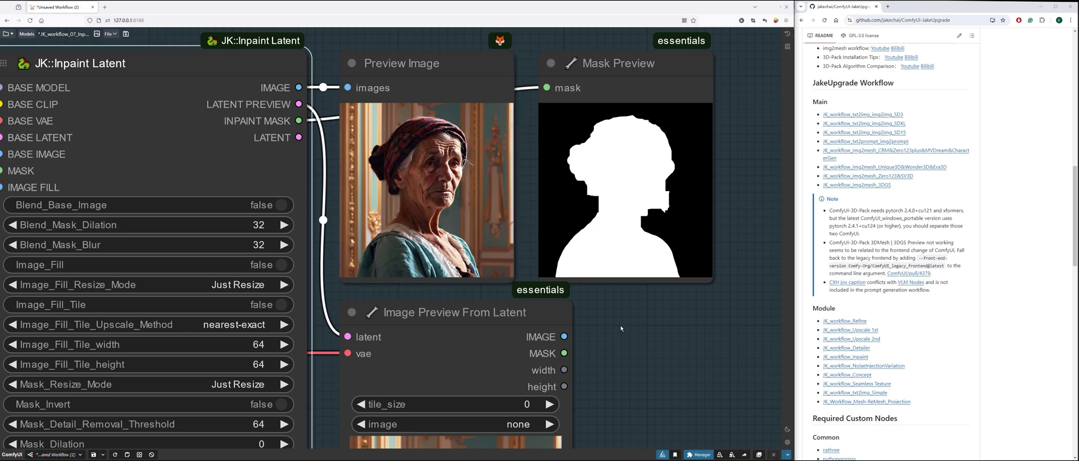
scroll(467, 231, up, 5)
scroll(304, 196, down, 1)
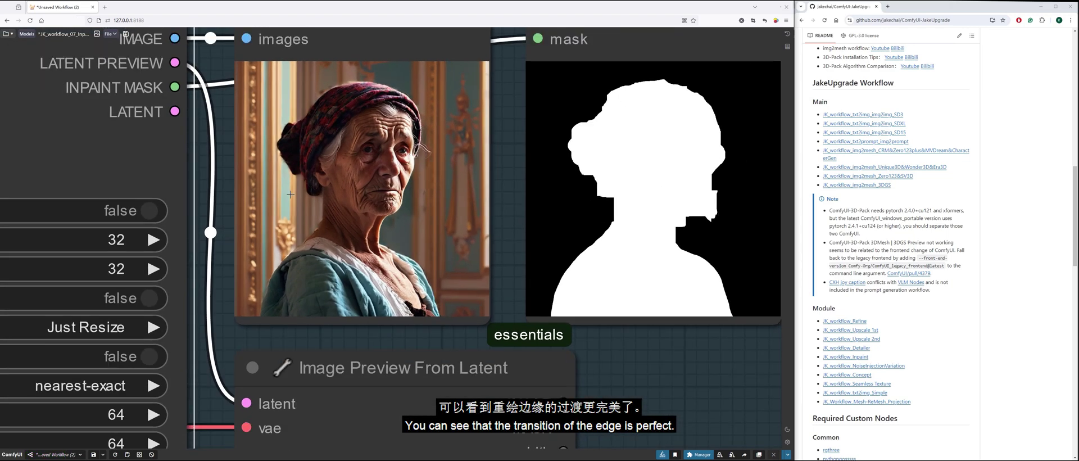
scroll(432, 200, down, 1)
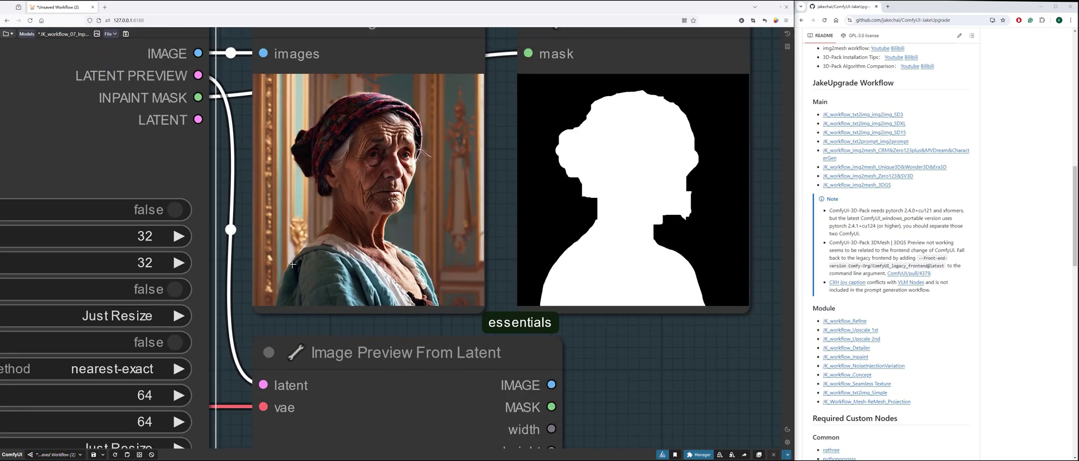
scroll(429, 195, down, 1)
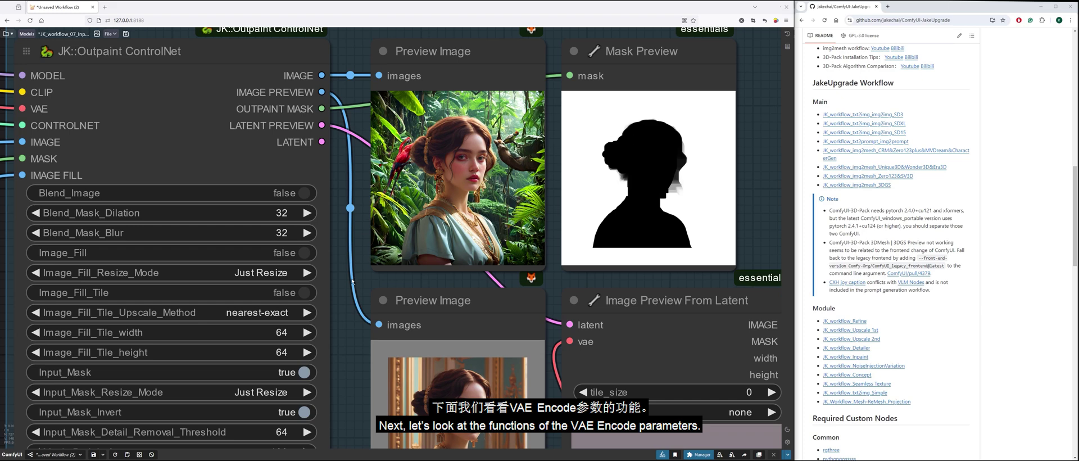
Enable VAE_Encode_Image on the Outpaint ControlNet node.
scroll(335, 235, down, 5)
drag(335, 239, 337, 233)
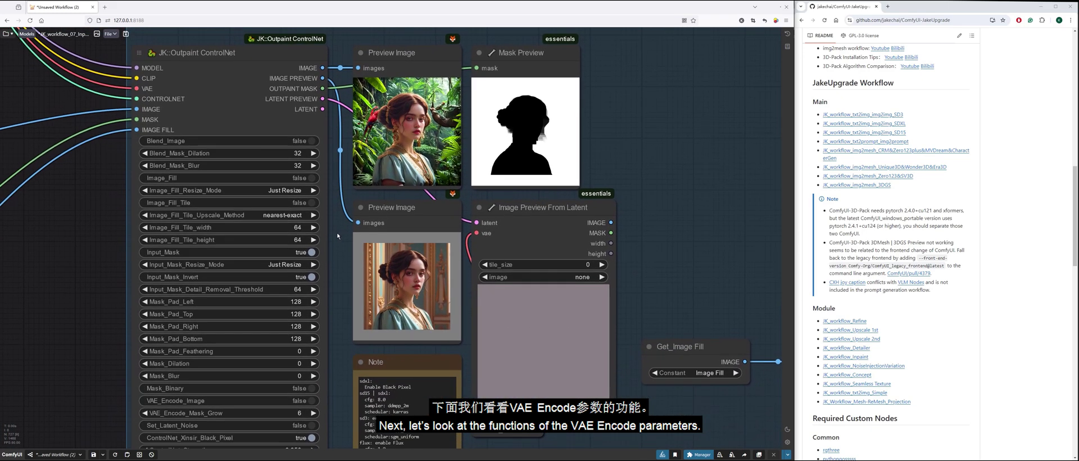
click(273, 402)
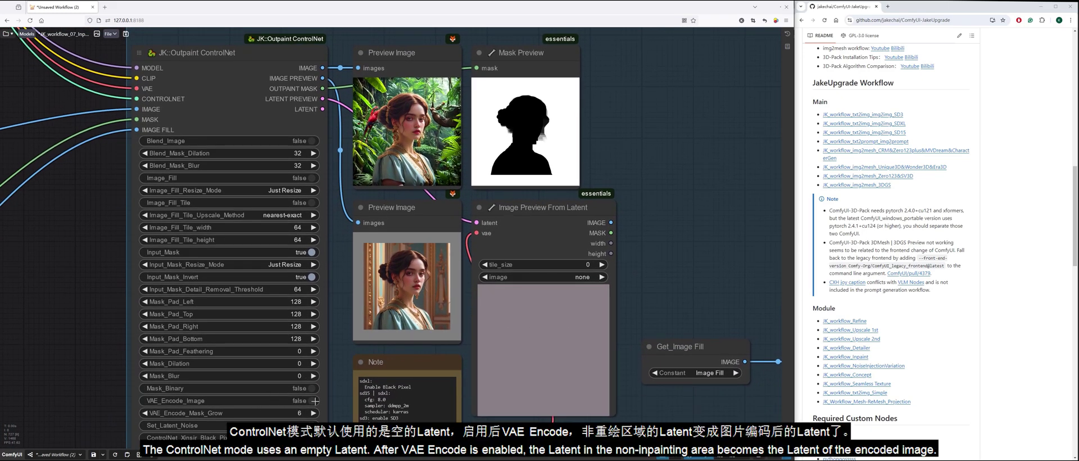
Open the Outpaint ControlNet node's current preview image in its own browser tab and return to the workflow.
drag(342, 230, 366, 302)
scroll(419, 206, up, 3)
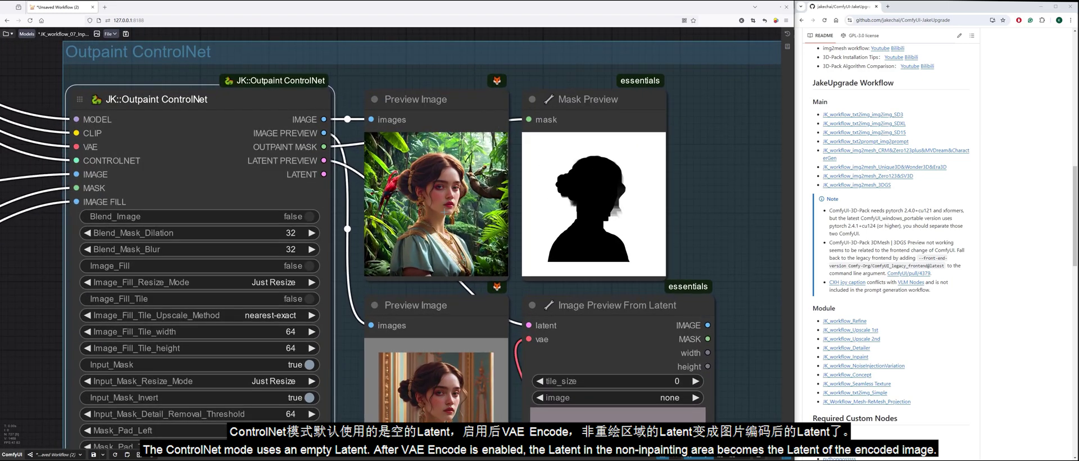
right_click(444, 211)
click(467, 222)
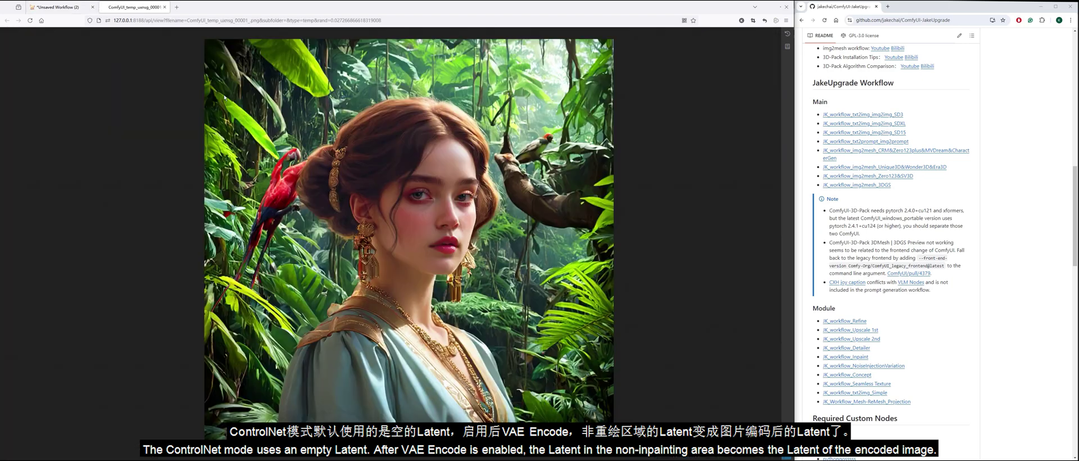
click(57, 8)
Run the workflow with VAE image encoding enabled and watch the Outpaint ControlNet previews.
click(695, 456)
scroll(600, 441, down, 3)
drag(600, 441, 590, 395)
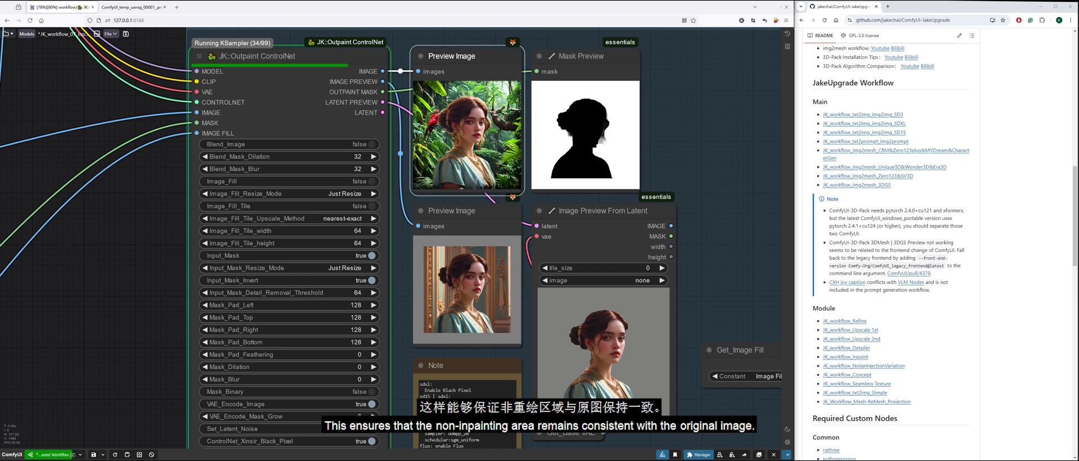
Open the new outpainted preview image in its own browser tab and compare it with the earlier result.
scroll(533, 146, up, 3)
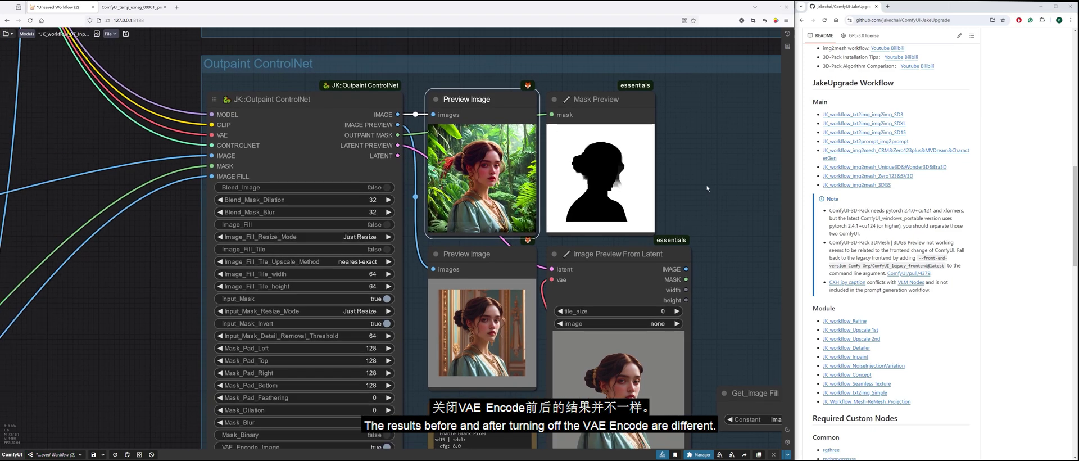
scroll(534, 147, up, 3)
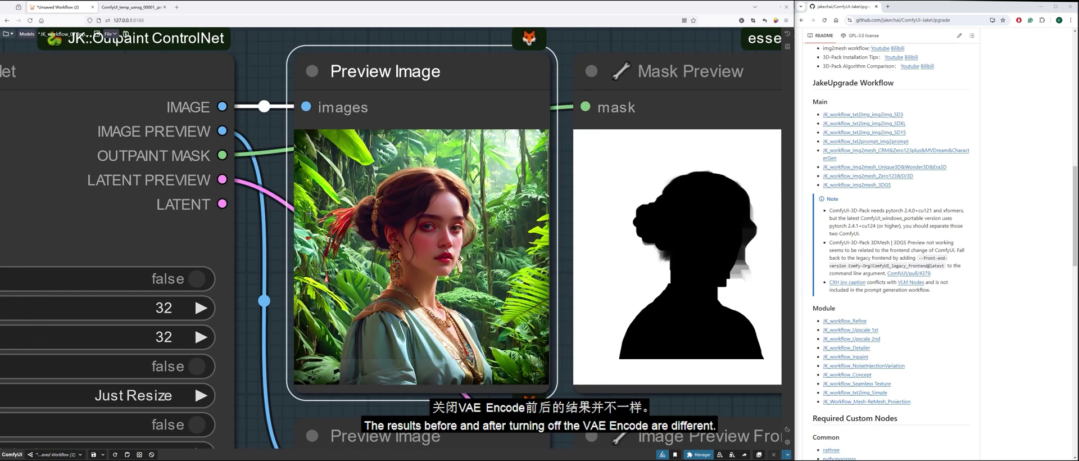
right_click(428, 254)
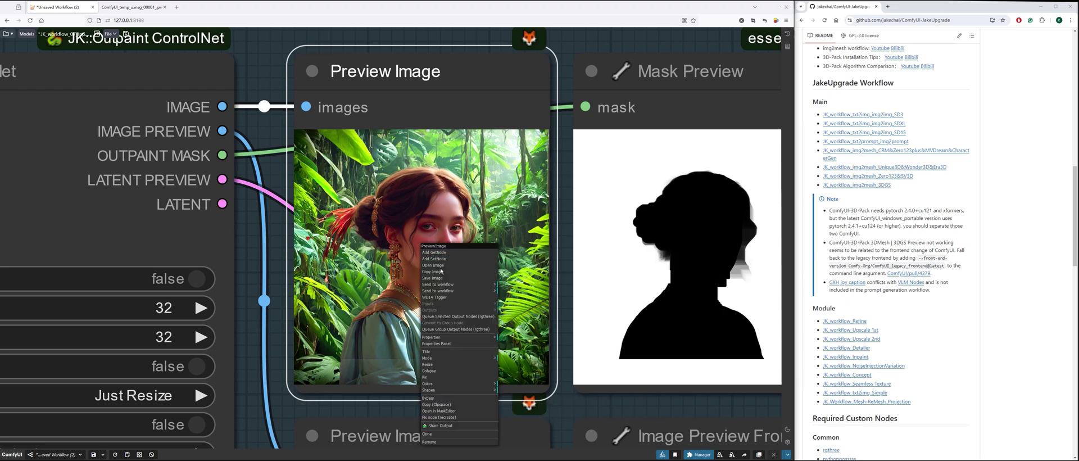
click(449, 268)
click(203, 7)
click(135, 11)
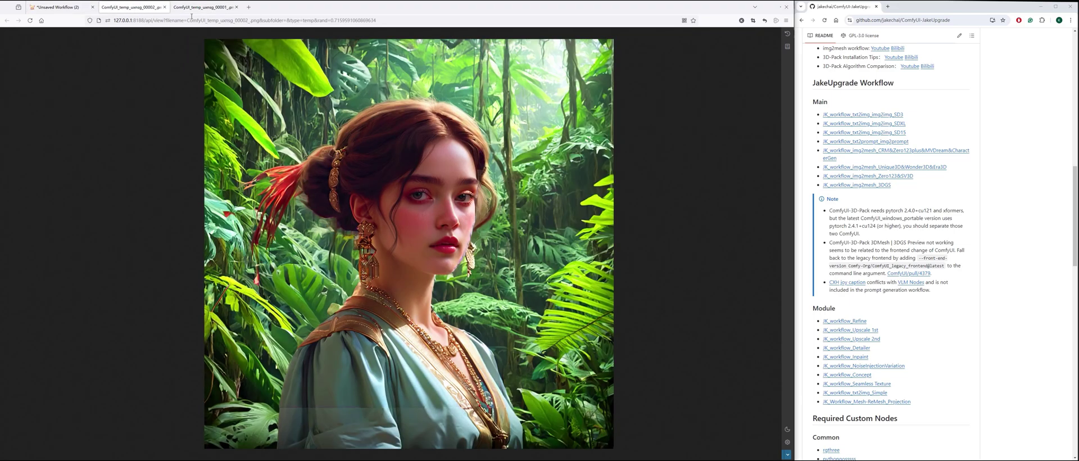
click(206, 7)
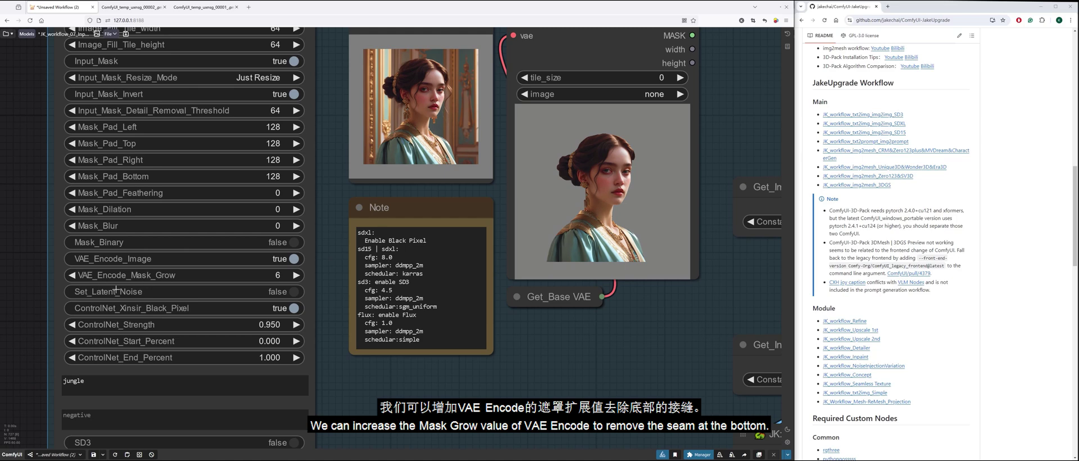
Set VAE_Encode_Mask_Grow to 32 on the Outpaint ControlNet node and run the workflow.
click(282, 278)
text(32)
key(Return)
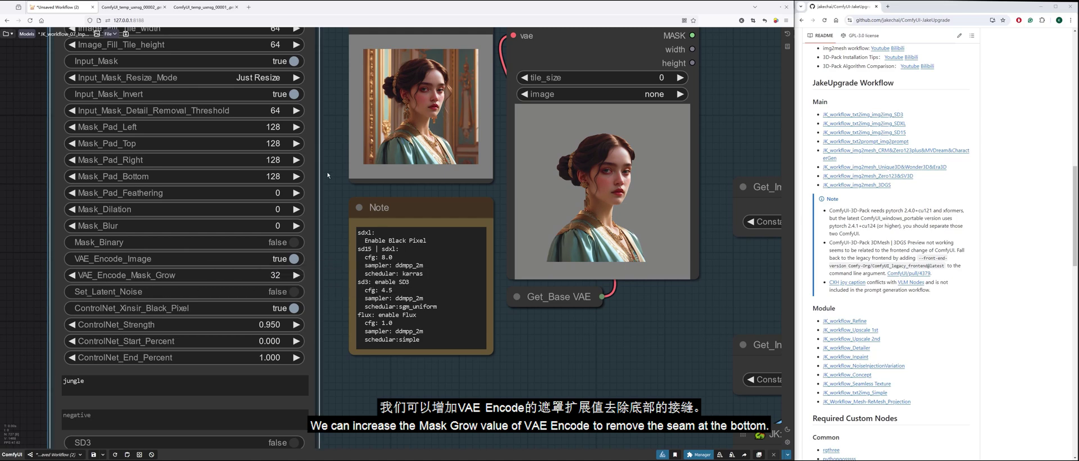
drag(329, 167, 306, 427)
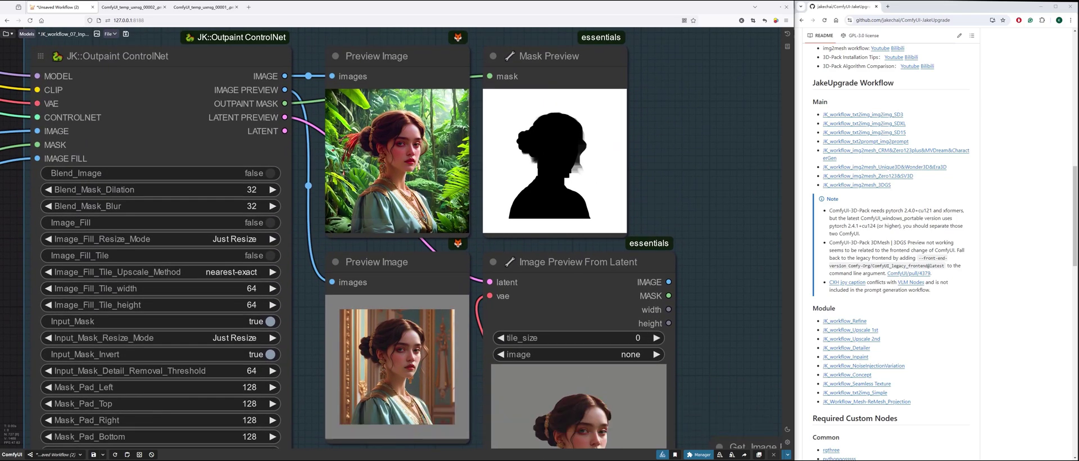
scroll(429, 101, up, 8)
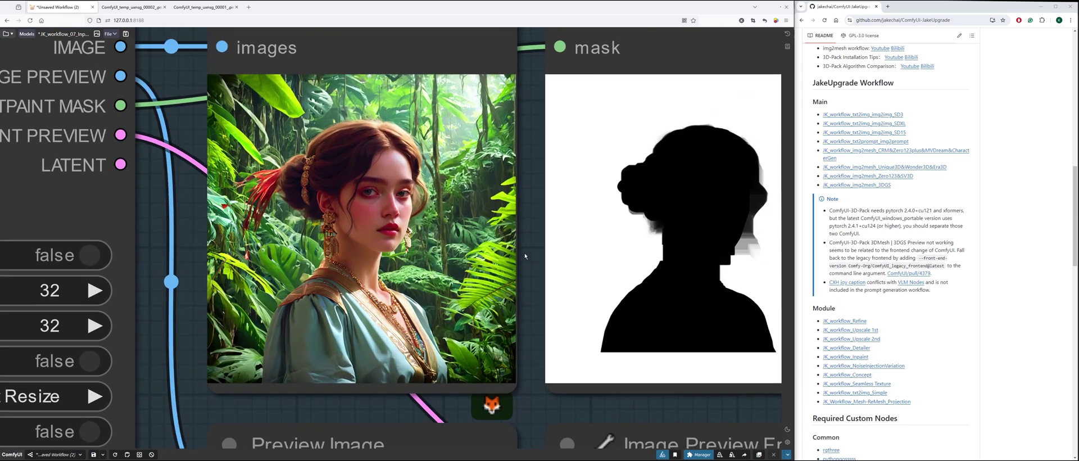
Open the latest outpainted image in its own browser tab, compare it with the earlier results and close the second image's tab.
scroll(275, 298, up, 3)
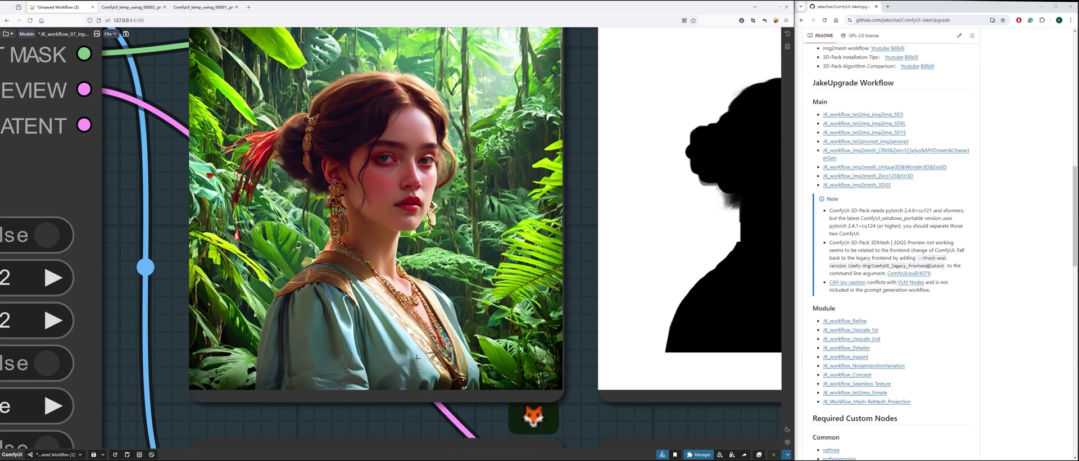
scroll(354, 283, down, 2)
right_click(366, 254)
click(384, 282)
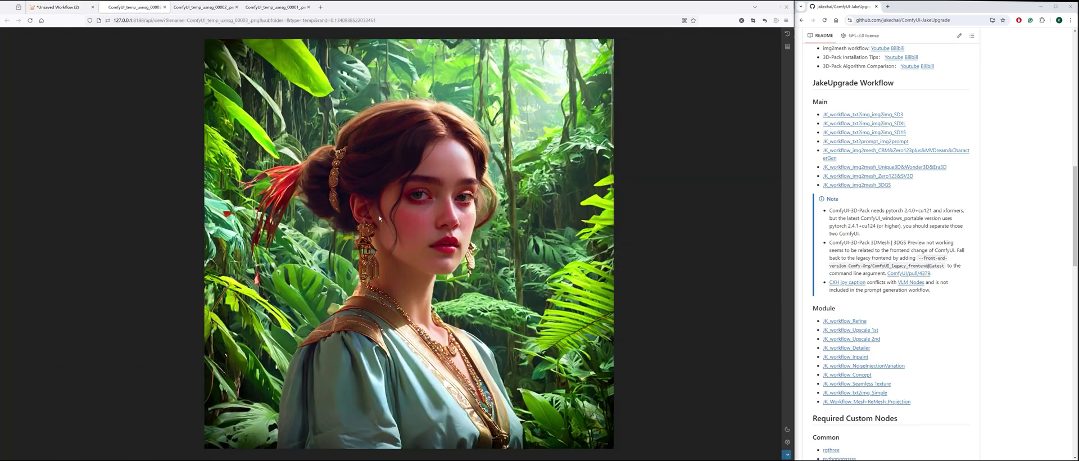
click(152, 11)
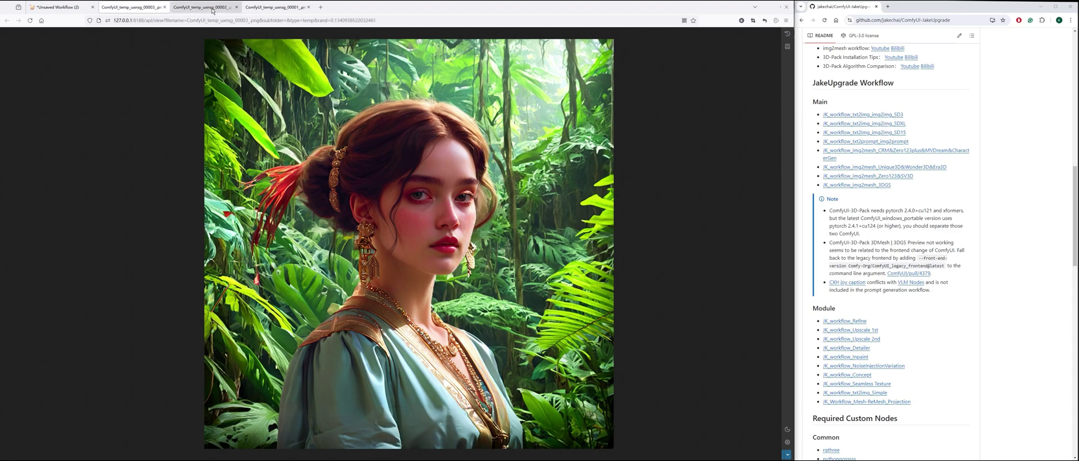
click(183, 11)
key(ctrl+w)
click(155, 10)
click(175, 10)
click(150, 8)
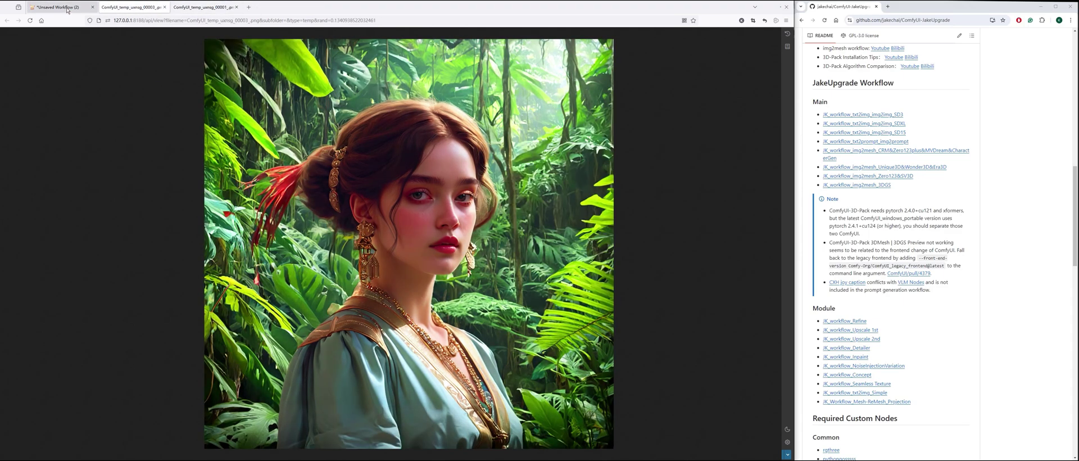
Return to the workflow and enable Set_Latent_Noise on the Outpaint ControlNet node.
click(67, 8)
scroll(174, 190, down, 5)
drag(180, 360, 362, 143)
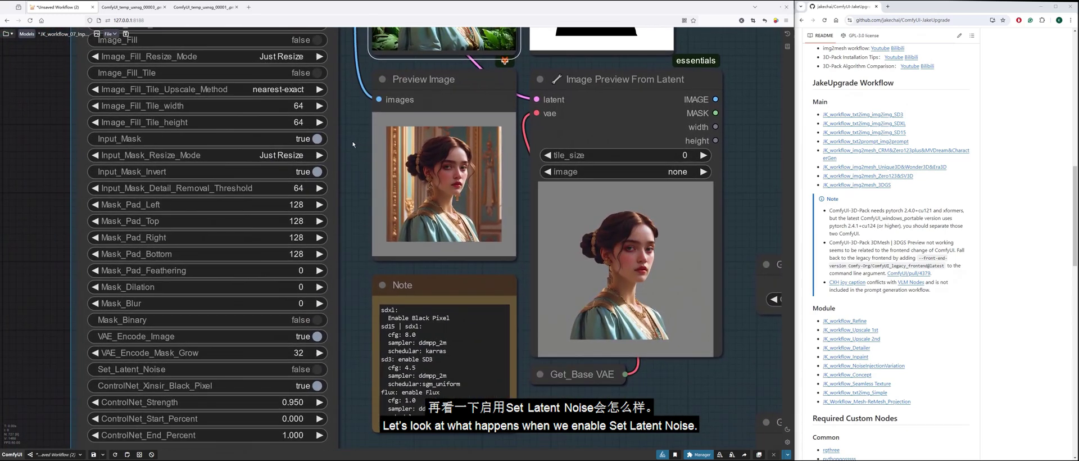
click(319, 369)
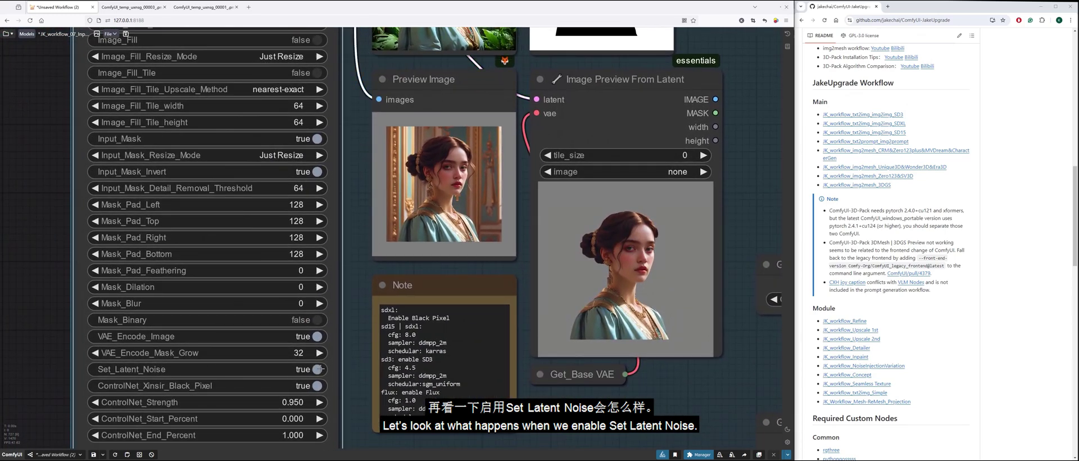
Check the denoise parameter of the Outpaint ControlNet node and run the workflow with latent noise enabled.
scroll(359, 338, down, 2)
drag(358, 338, 366, 211)
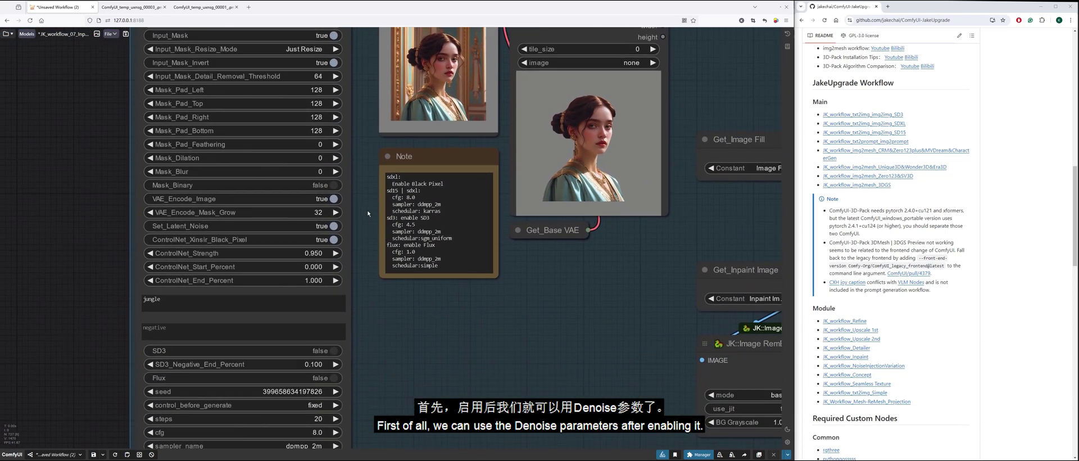
drag(397, 356, 389, 282)
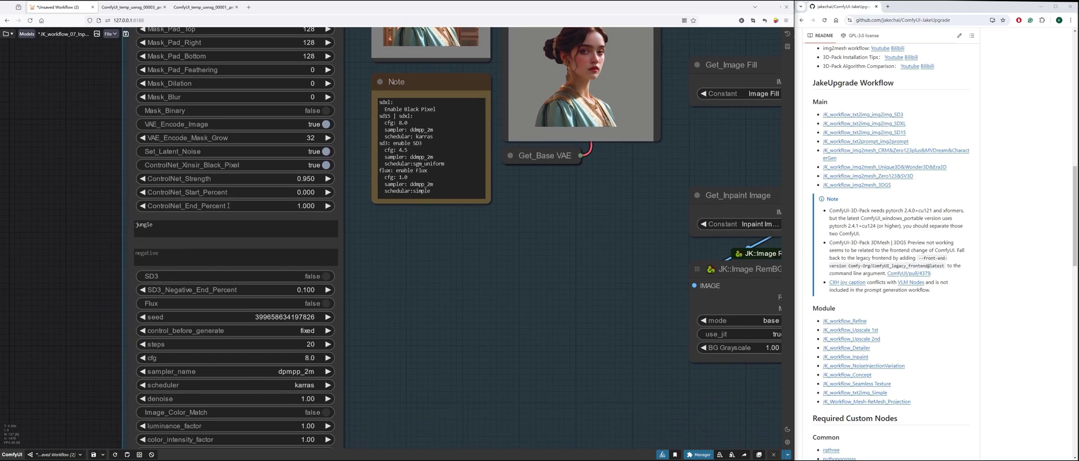
drag(455, 264, 428, 444)
drag(332, 138, 319, 287)
key(ctrl+Return)
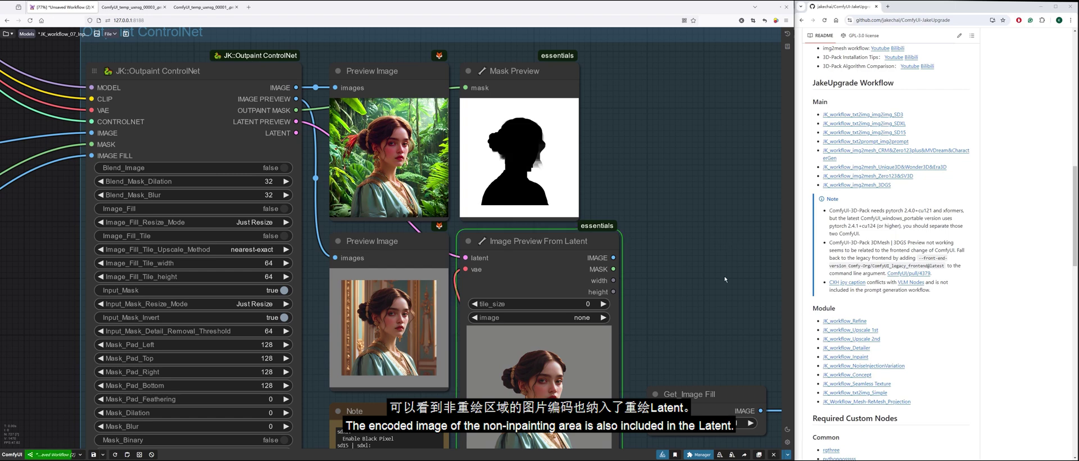
Inspect the Outpaint ControlNet node's latent preview and generated image, checking the seam along the image's lower edge.
scroll(700, 324, down, 3)
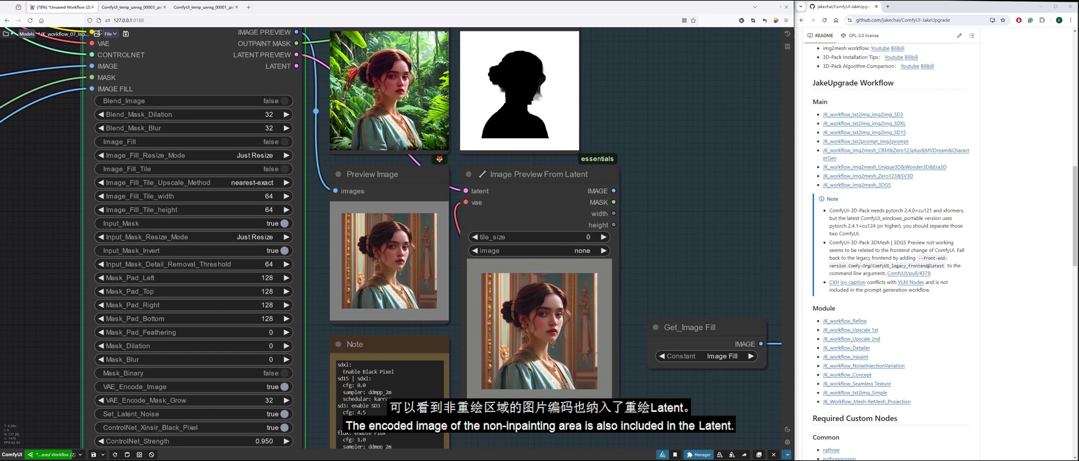
scroll(722, 259, up, 3)
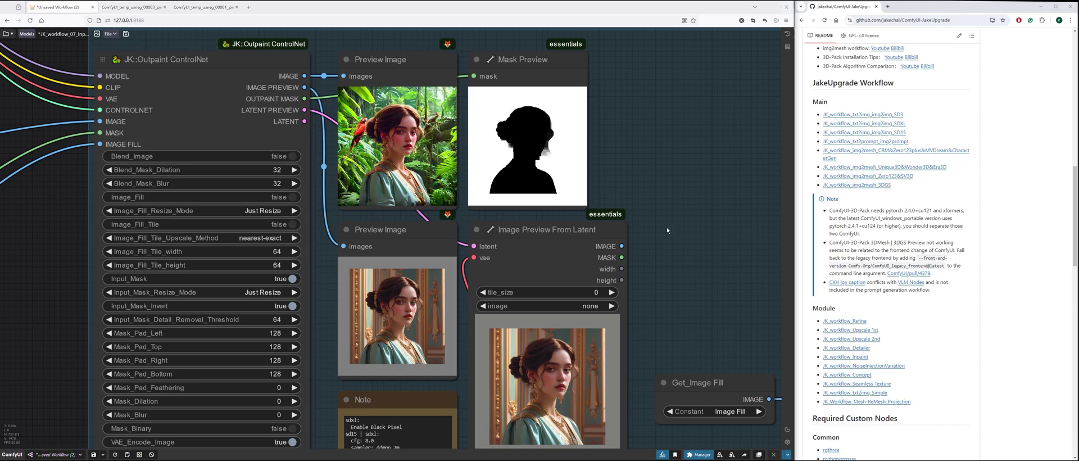
drag(639, 171, 700, 236)
scroll(458, 193, up, 8)
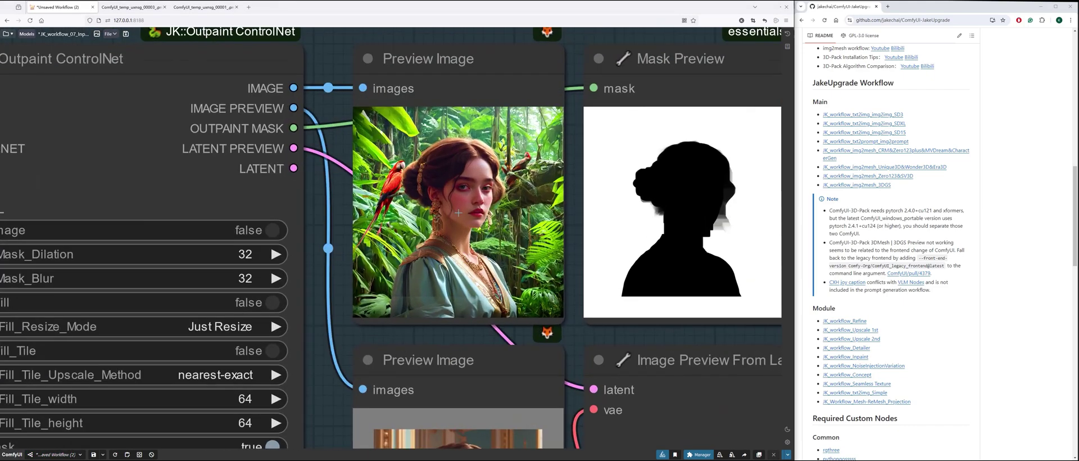
scroll(448, 151, up, 1)
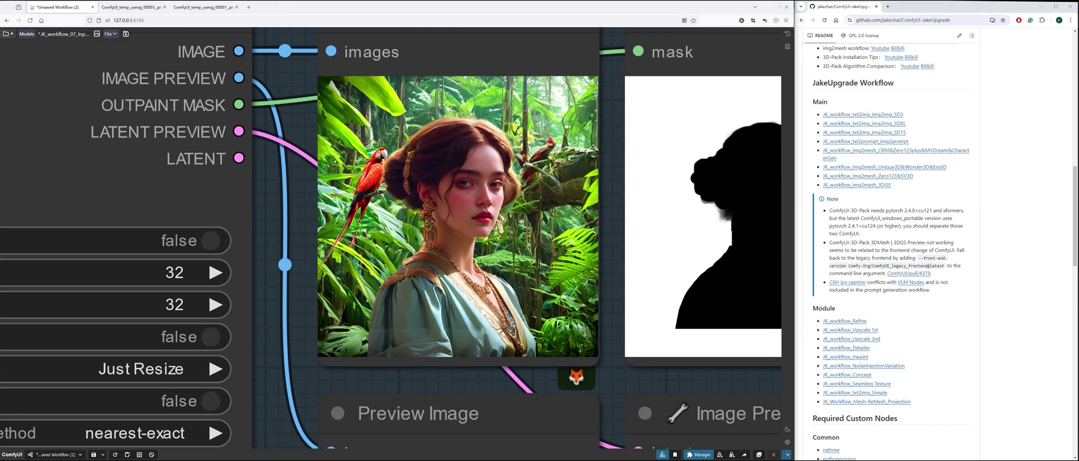
scroll(534, 45, down, 8)
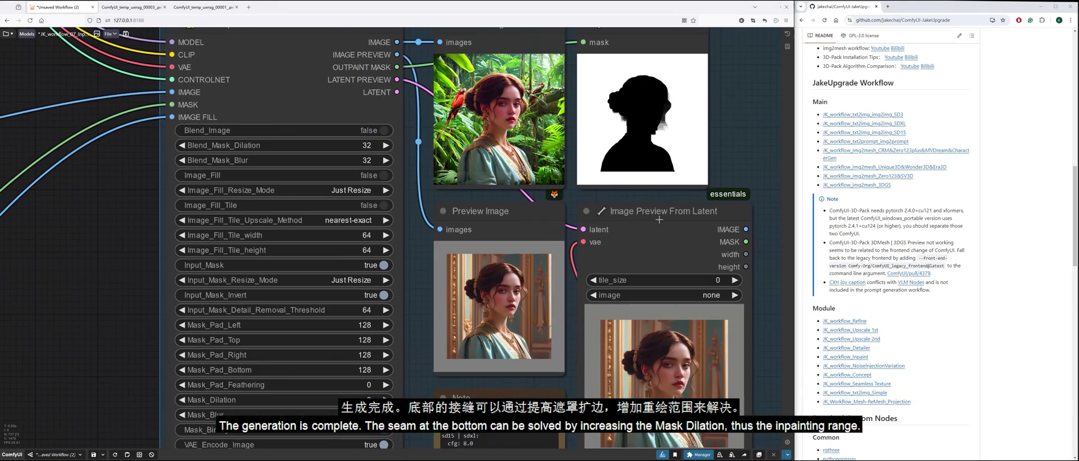
scroll(423, 275, down, 3)
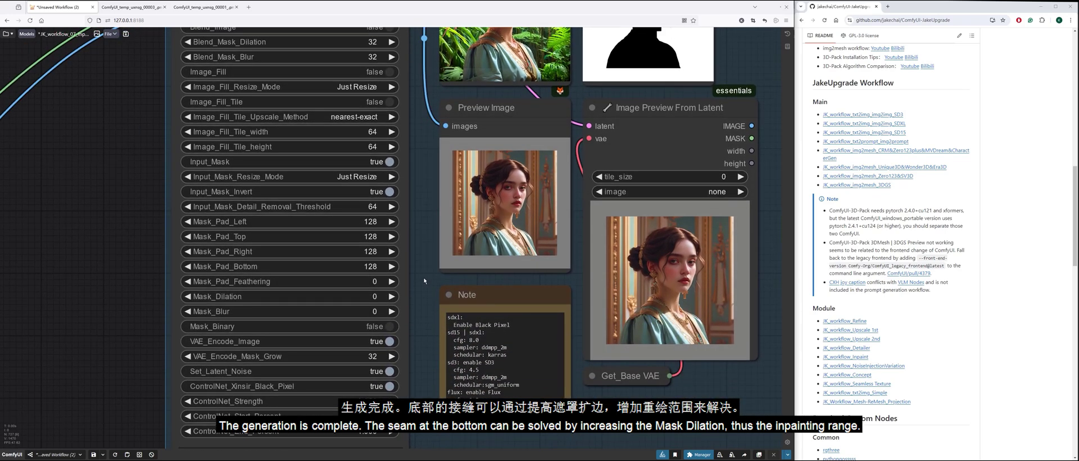
Set Mask_Dilation to 32 on the Outpaint ControlNet node and run the workflow.
click(375, 297)
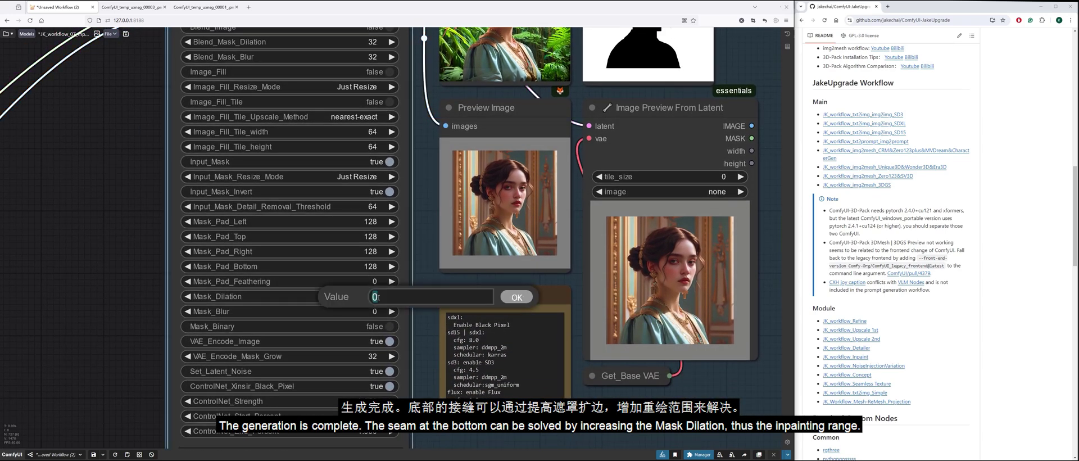
text(32)
key(Return)
click(377, 310)
key(Return)
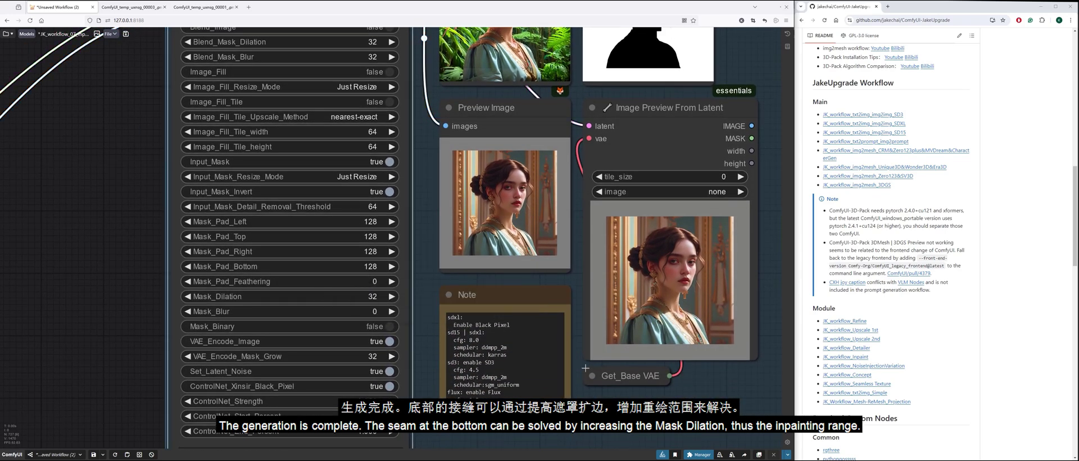
key(ctrl+Return)
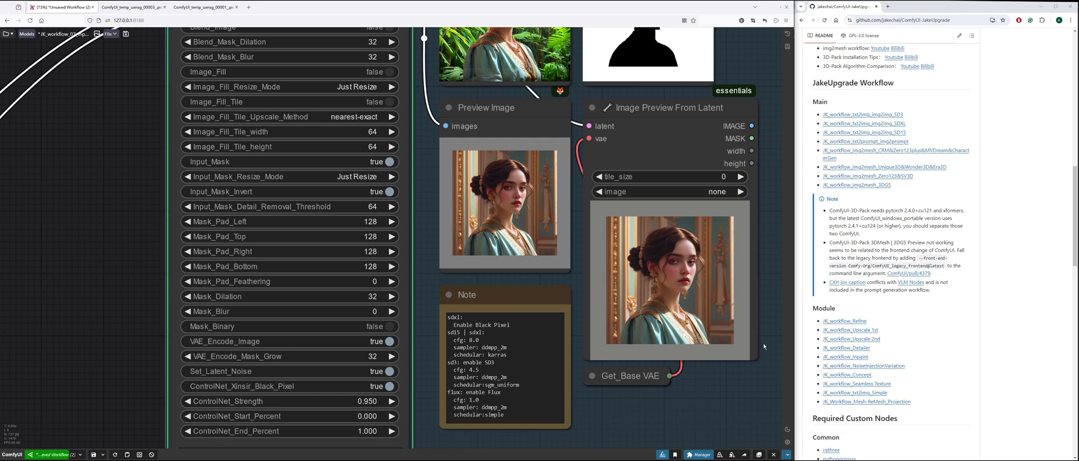
Inspect the regenerated outpaint image up close for seams and artifacts around the woman's figure.
drag(765, 245, 735, 372)
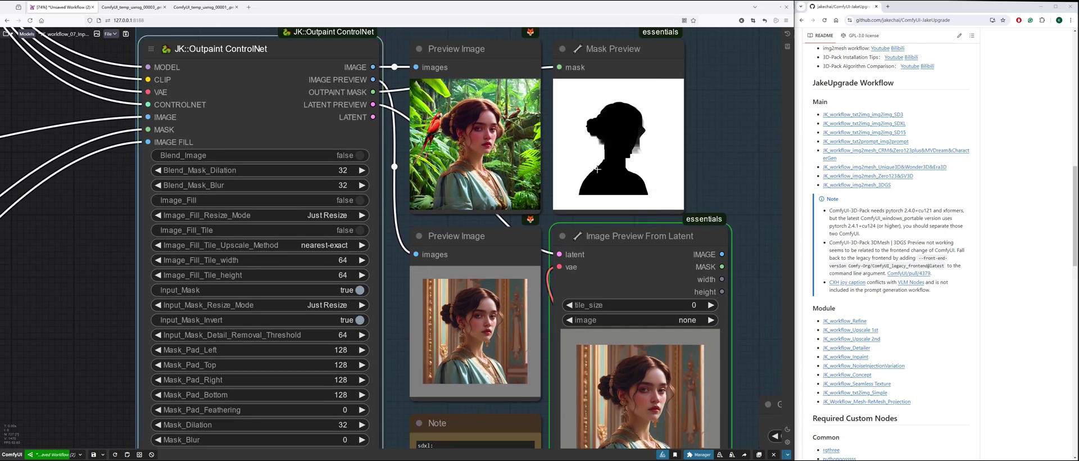
scroll(358, 325, up, 3)
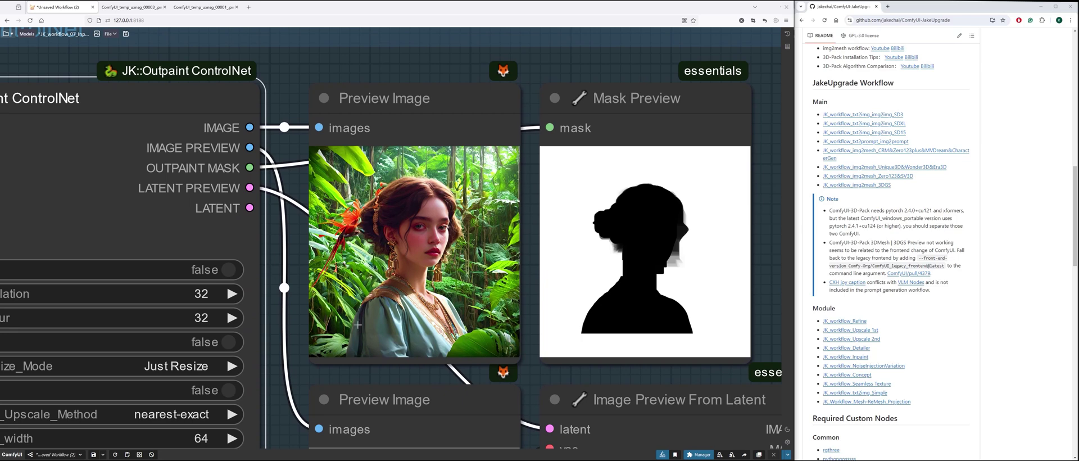
scroll(355, 231, up, 2)
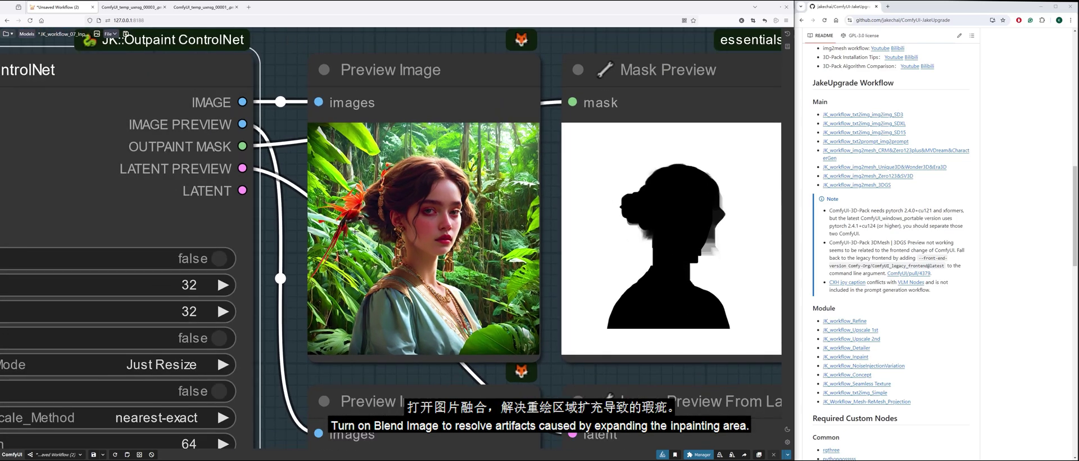
scroll(464, 235, up, 2)
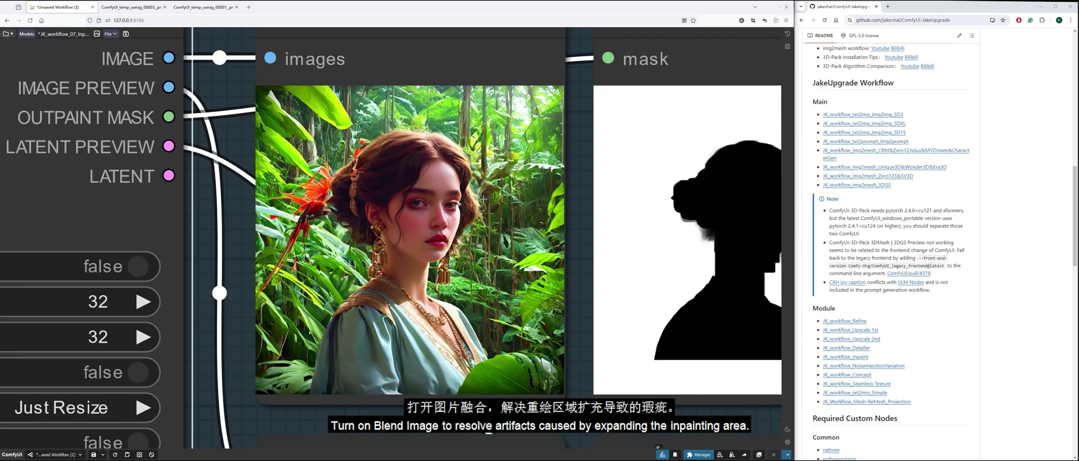
Enable Blend_Image on the Outpaint ControlNet node, rerun the workflow and check the blended image up close.
scroll(465, 225, down, 5)
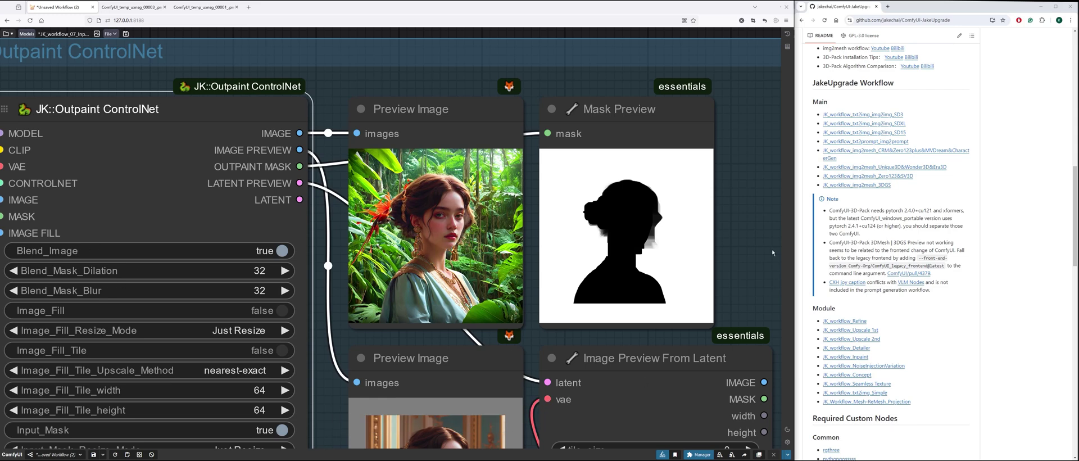
scroll(464, 247, up, 5)
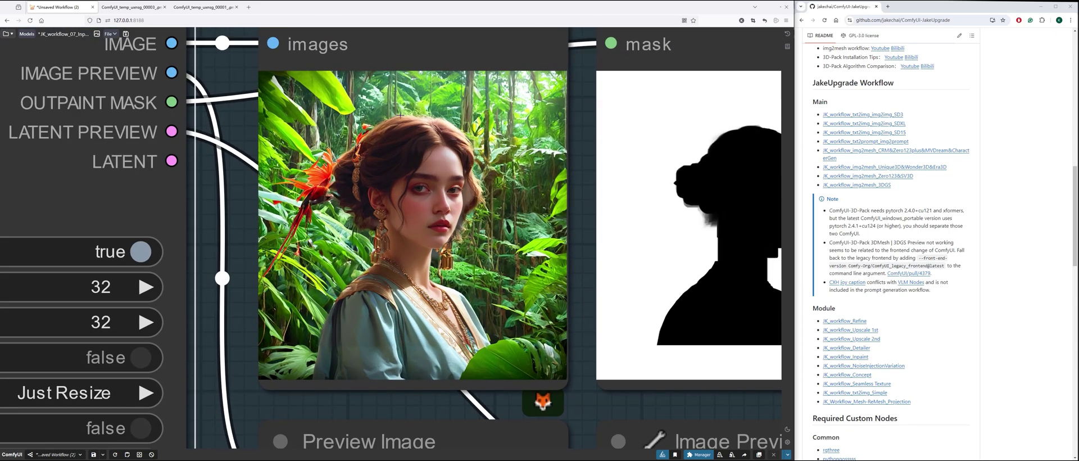
Enable Image_Fill on the Outpaint ControlNet node, run the workflow and view the filled preview and generated image.
scroll(400, 115, down, 10)
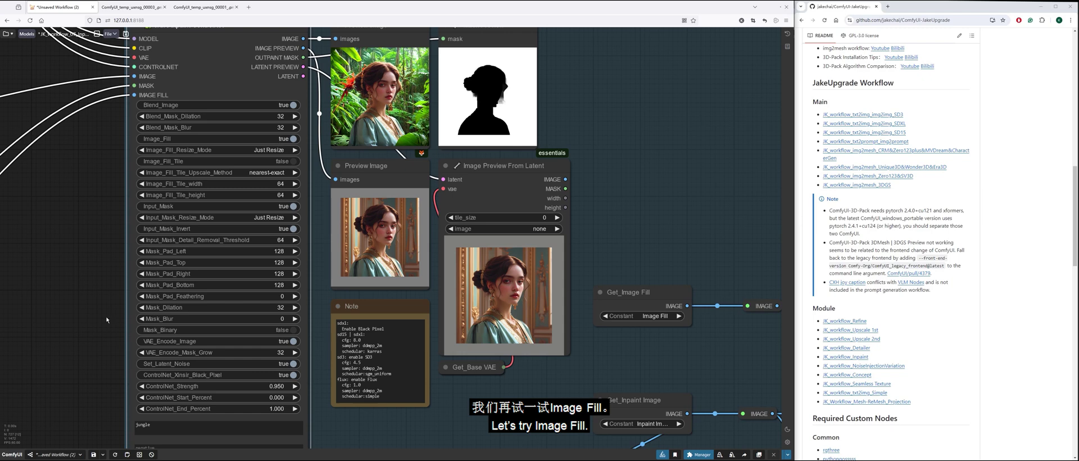
key(ctrl+Return)
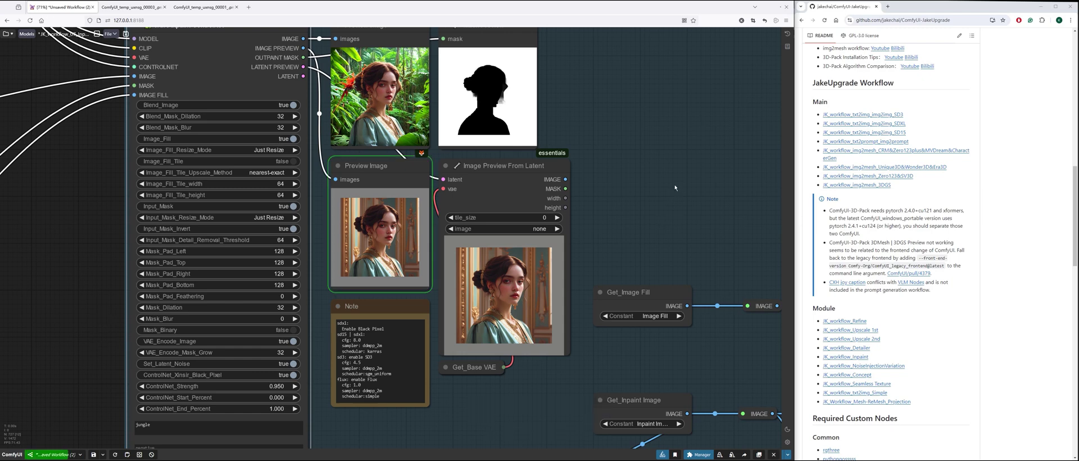
scroll(421, 246, up, 5)
scroll(380, 201, down, 4)
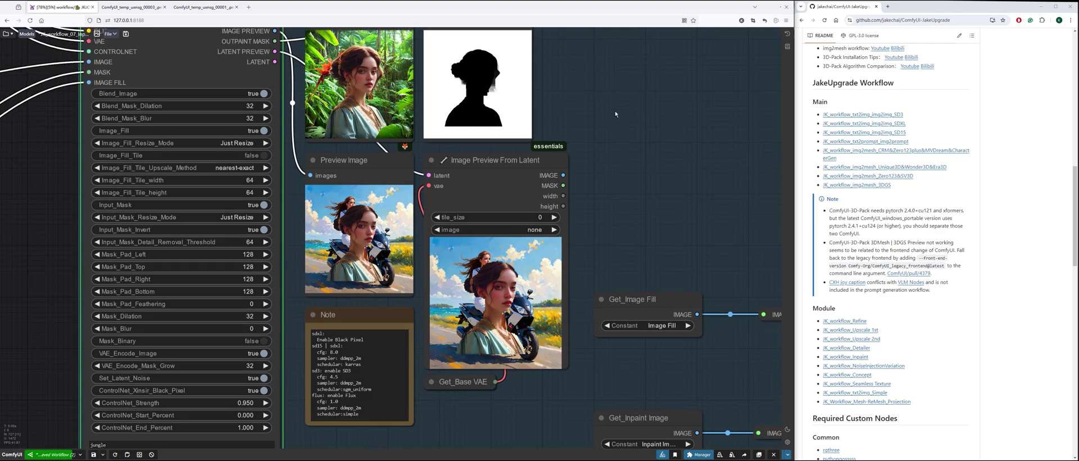
scroll(567, 187, up, 5)
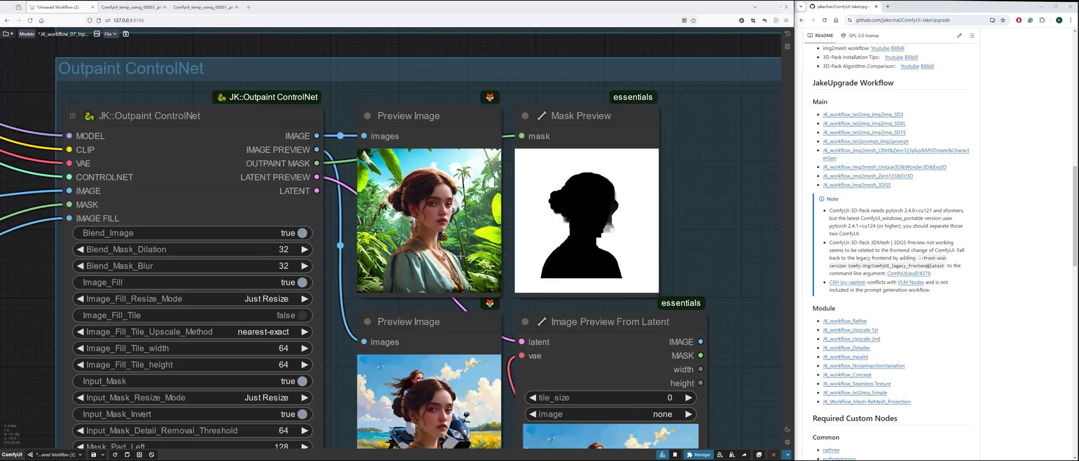
Examine the outpaint result made with Image_Fill and set the node's Mask_Dilation back to 0.
scroll(511, 253, up, 6)
drag(508, 272, 563, 341)
scroll(349, 358, down, 3)
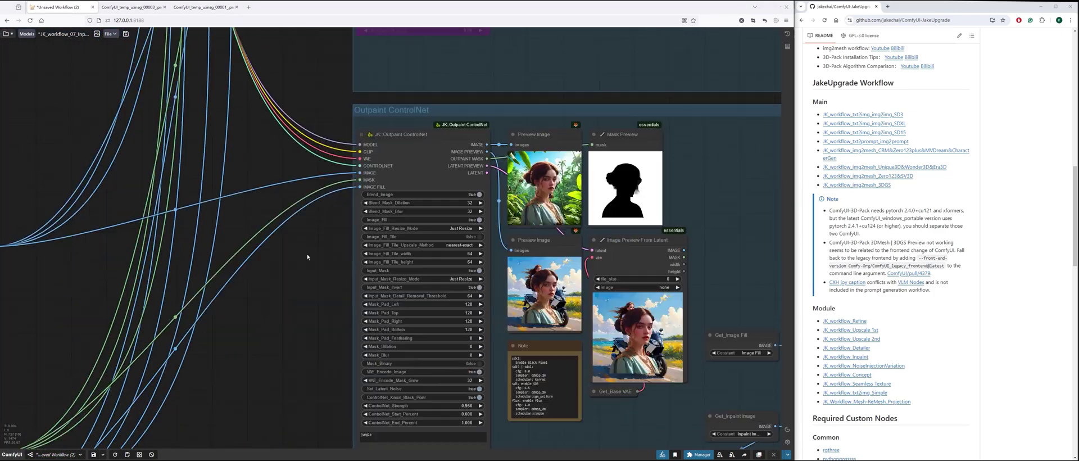
scroll(482, 199, up, 4)
scroll(438, 246, down, 3)
scroll(437, 246, up, 2)
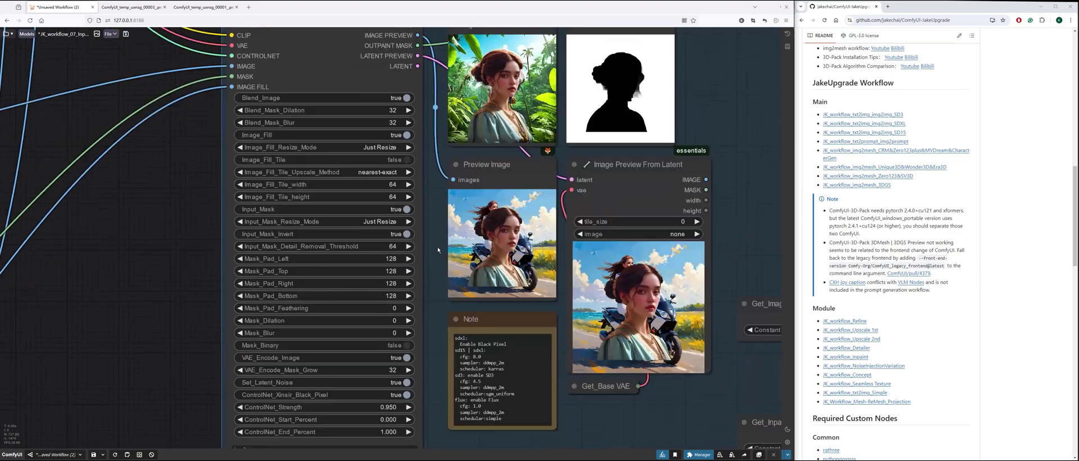
Set the denoise of the Outpaint ControlNet node to 0.75.
drag(439, 416, 417, 124)
click(367, 315)
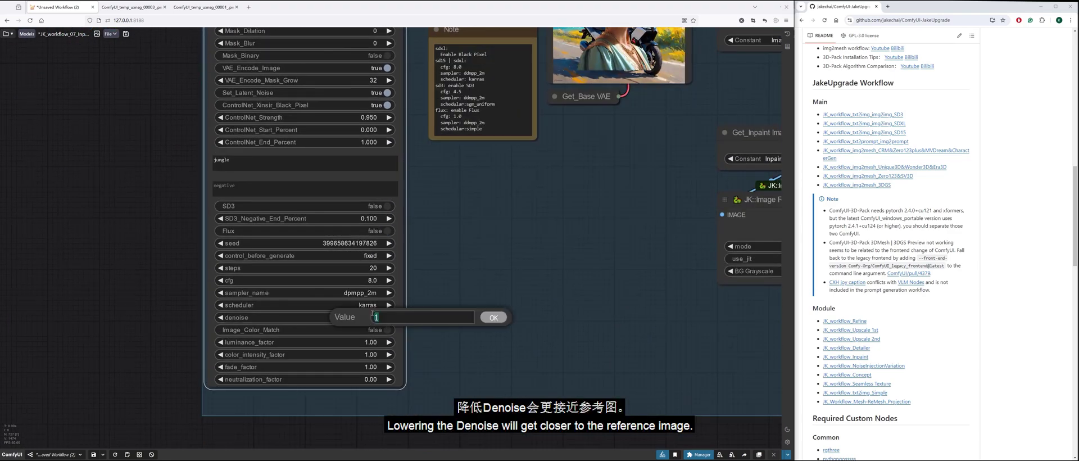
text(0.75)
key(Return)
Run the workflow with the lowered denoise and examine how closely the generated image follows the fill reference.
drag(703, 115, 674, 304)
drag(709, 82, 779, 337)
scroll(689, 309, up, 3)
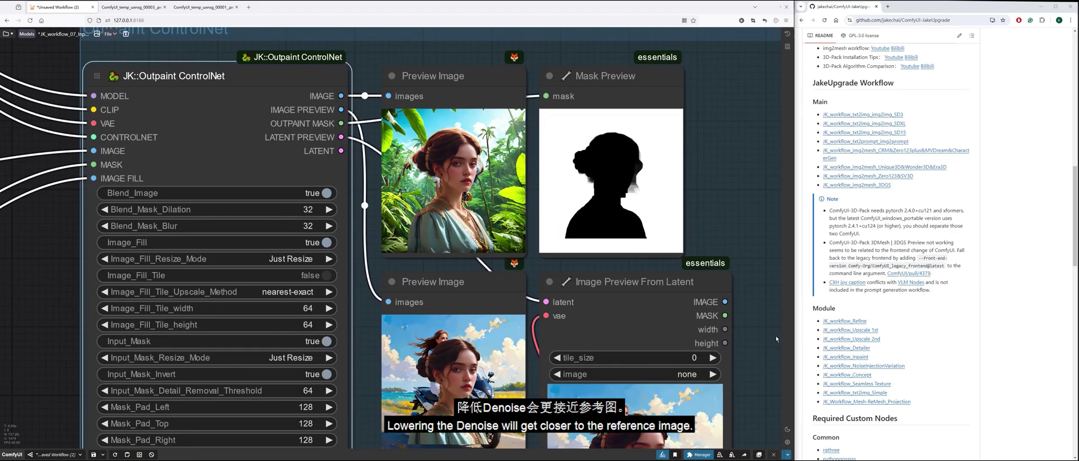
key(ctrl+Return)
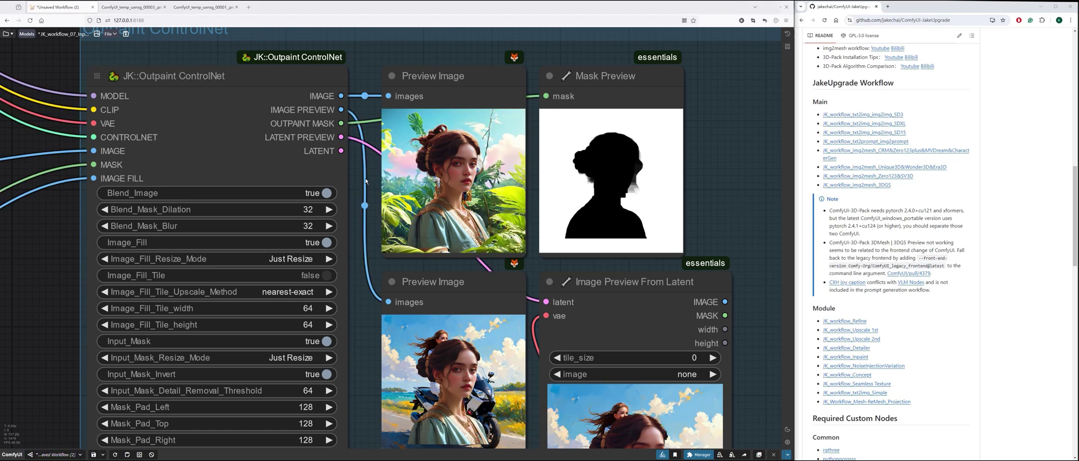
scroll(366, 181, up, 3)
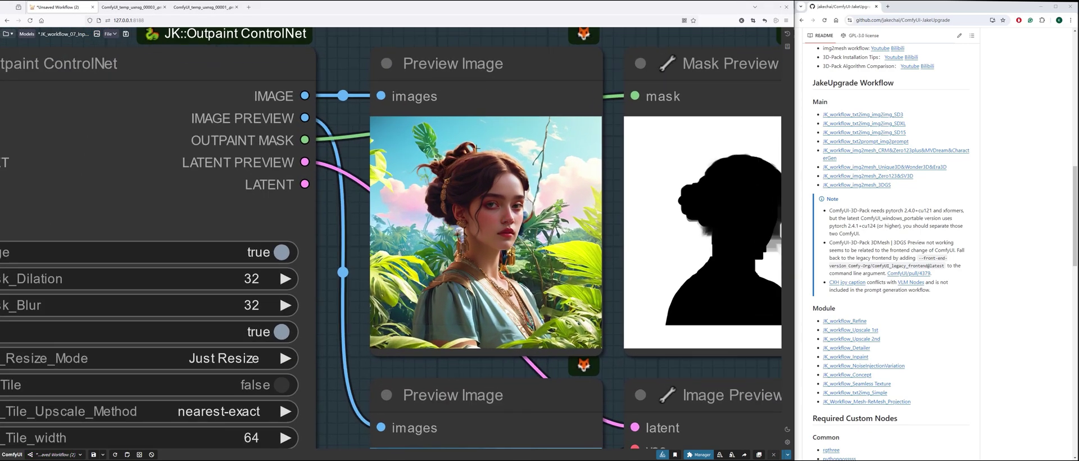